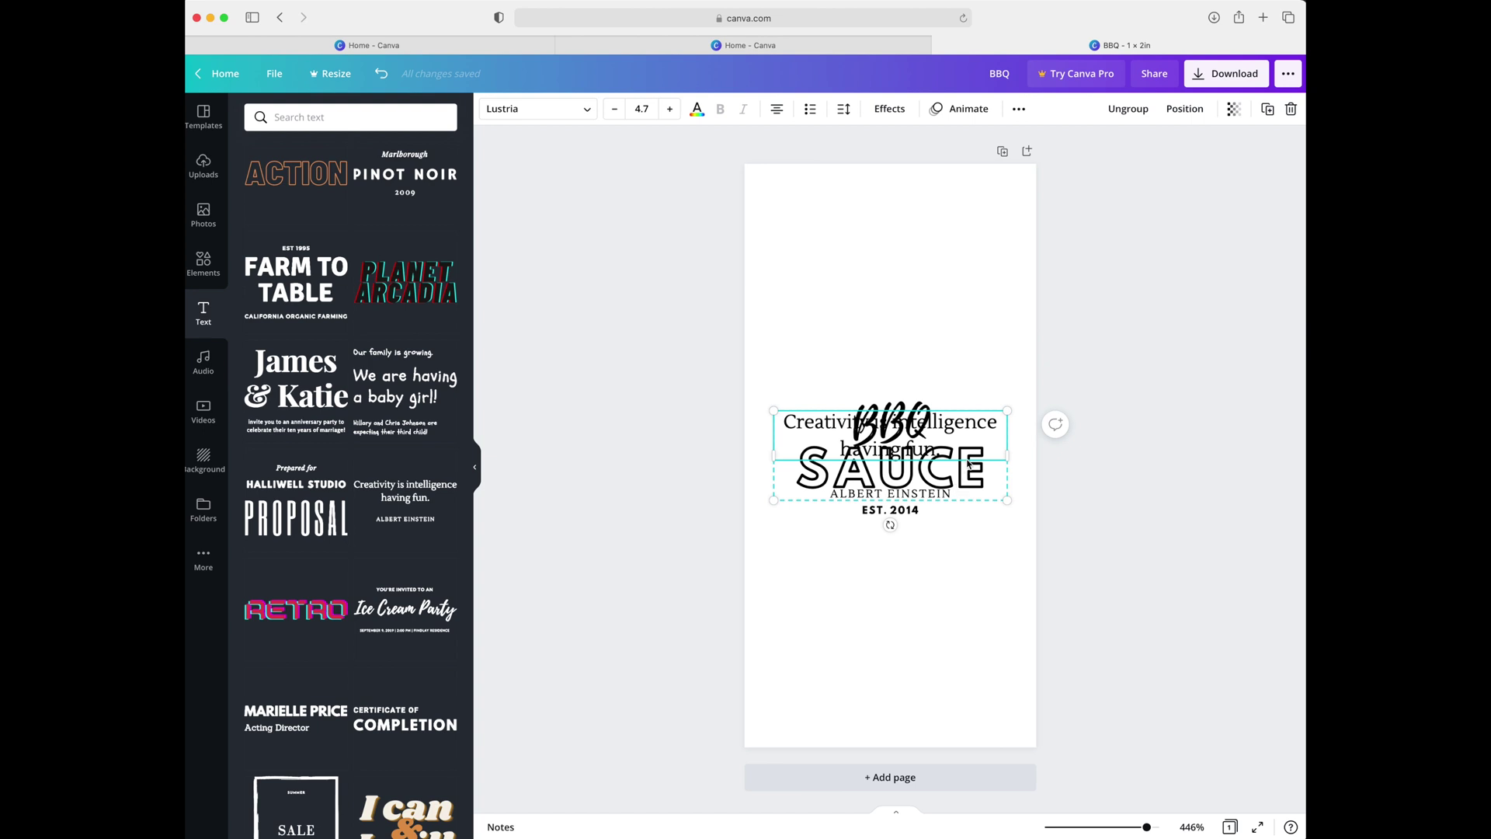
Delete the ALBERT EINSTEIN author line beneath the quote
double_click(933, 604)
key(BackSpace)
click(925, 632)
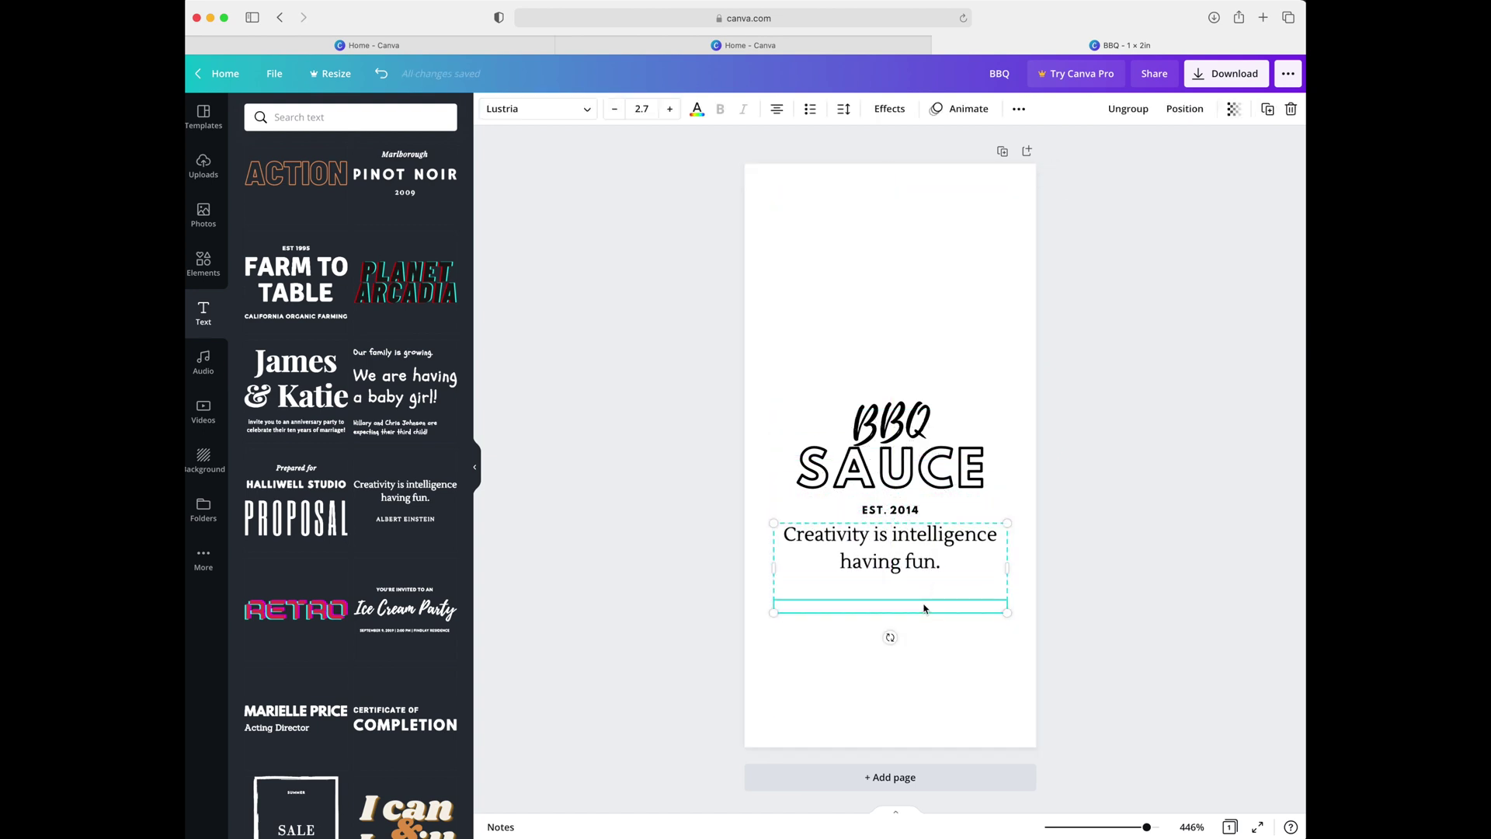
Replace the quote with 'BORN IN AUSTIN, TEXAS' and 'Live Music Capital' on two lines
click(859, 535)
click(860, 536)
text(BORN )
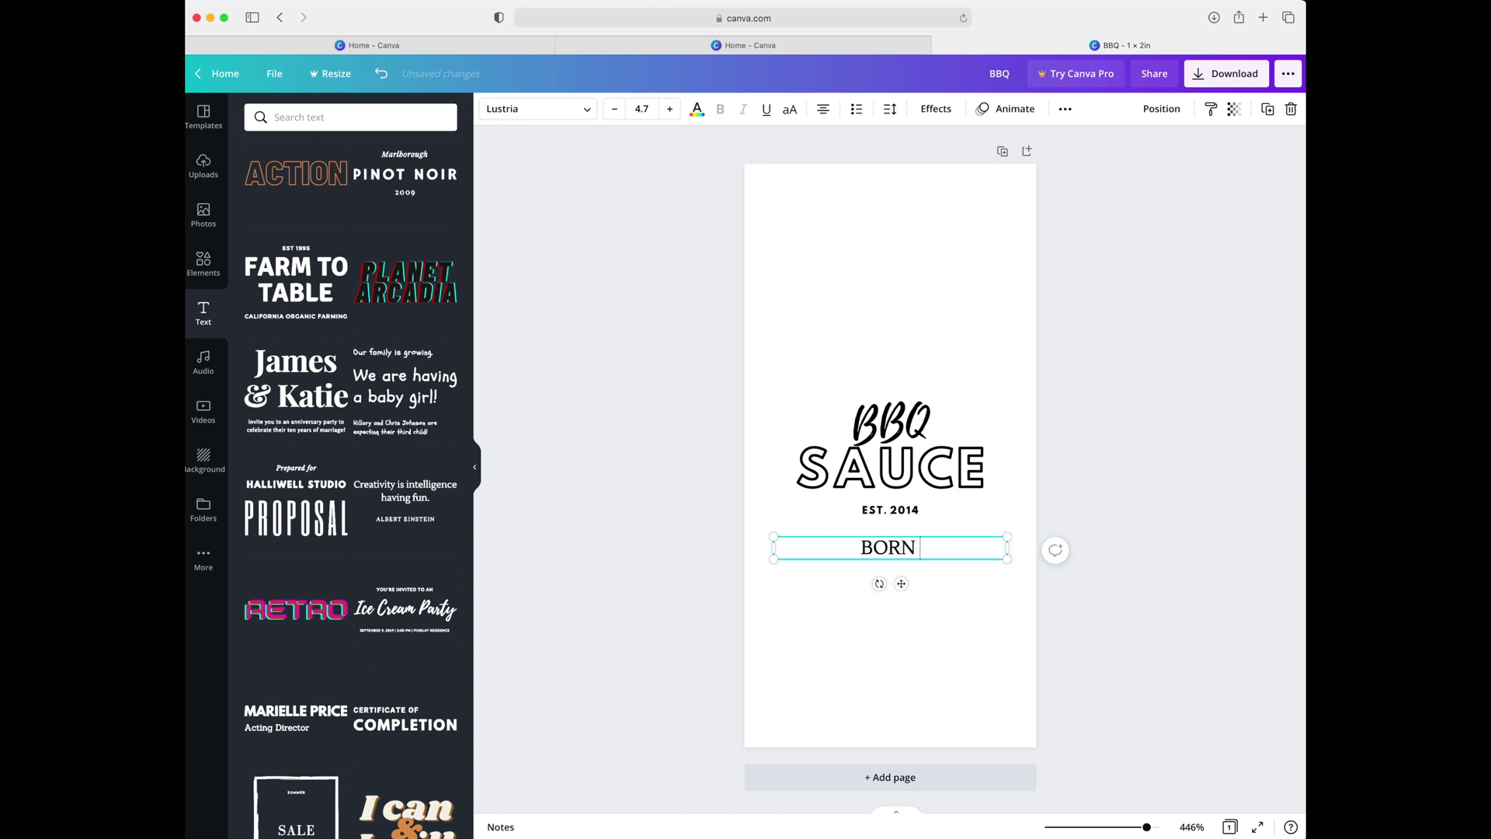
text(IN AUSTIN, TEXAS)
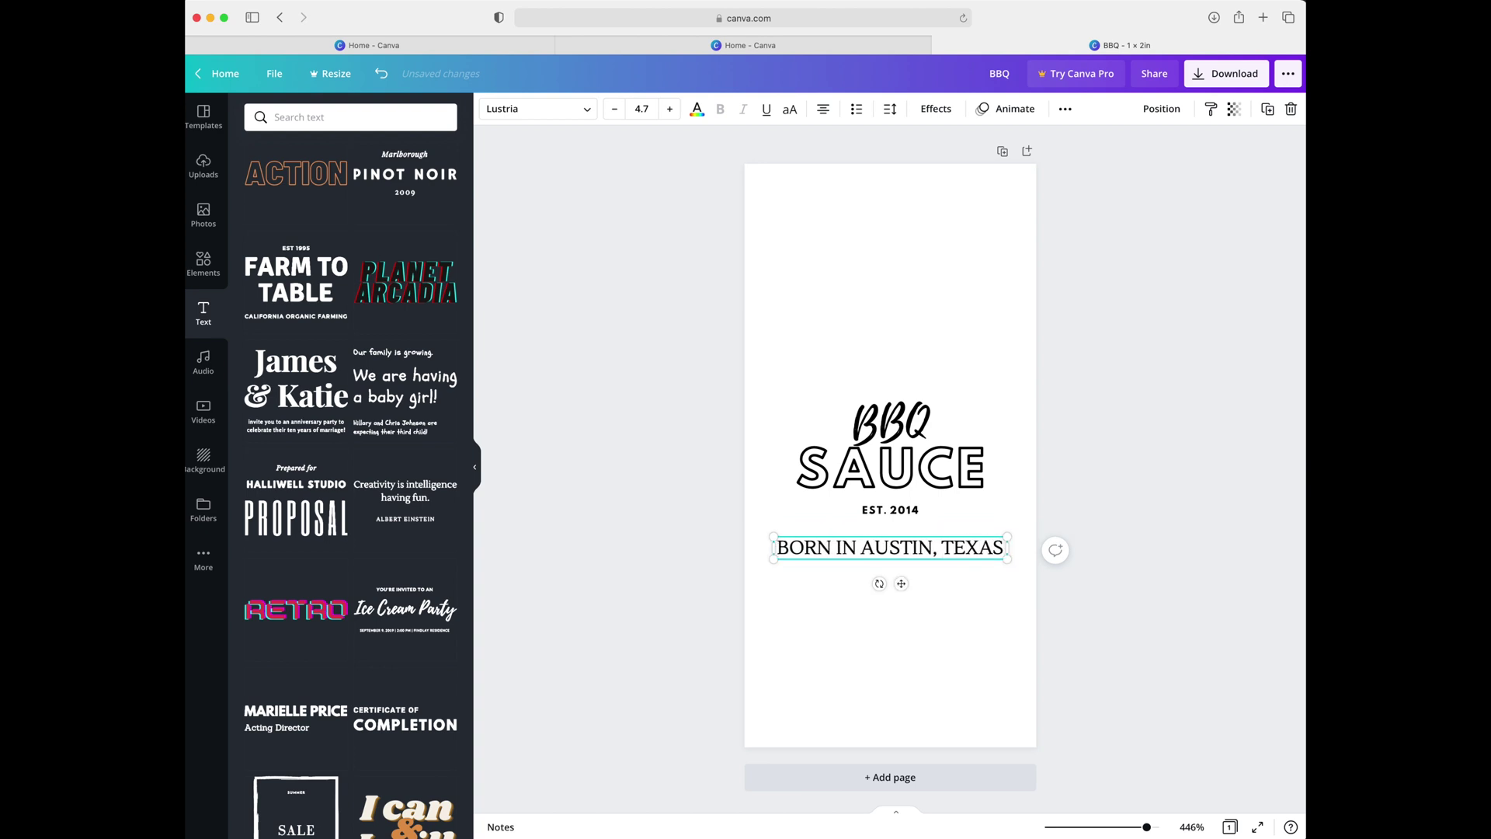
key(Return)
text(Live Music Capital)
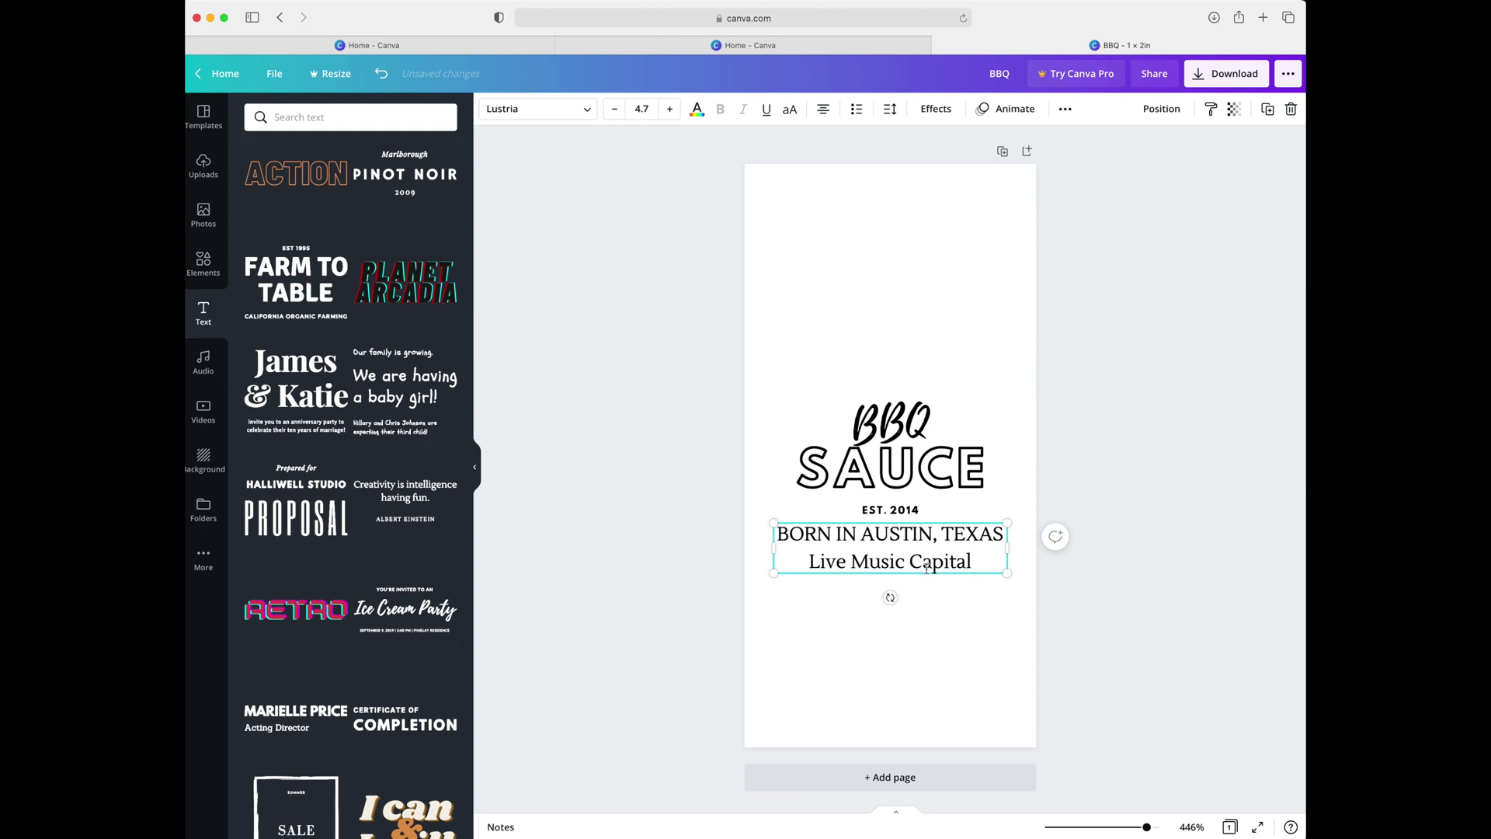
click(755, 521)
click(204, 165)
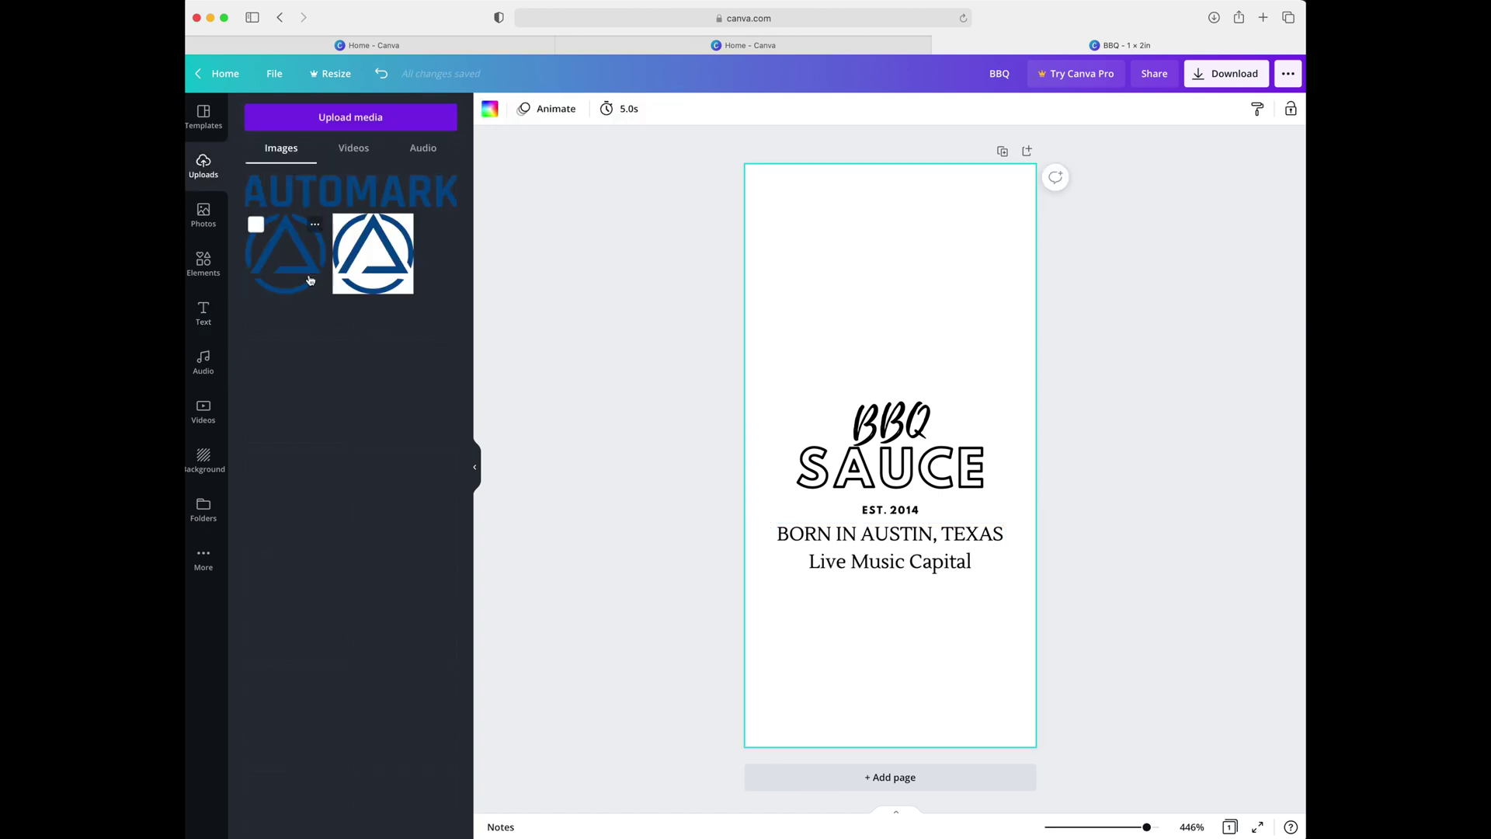
Add the uploaded circle logo, colour it black, and place it above the BBQ SAUCE title
click(313, 273)
click(490, 109)
click(295, 179)
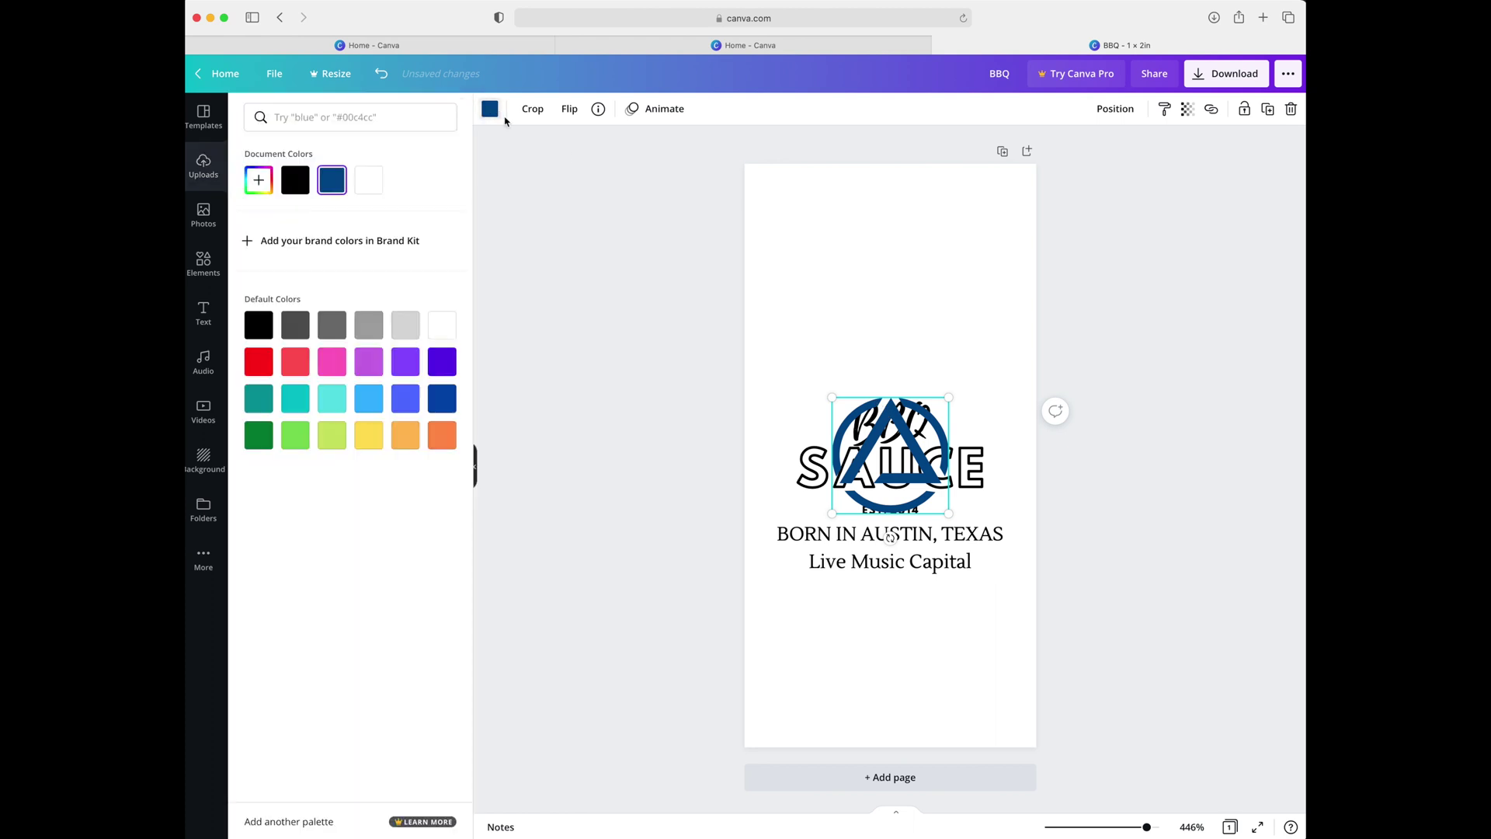
drag(874, 404, 871, 244)
Add the AUTOMARK wordmark and shift the whole design lower on the page
click(203, 166)
click(349, 191)
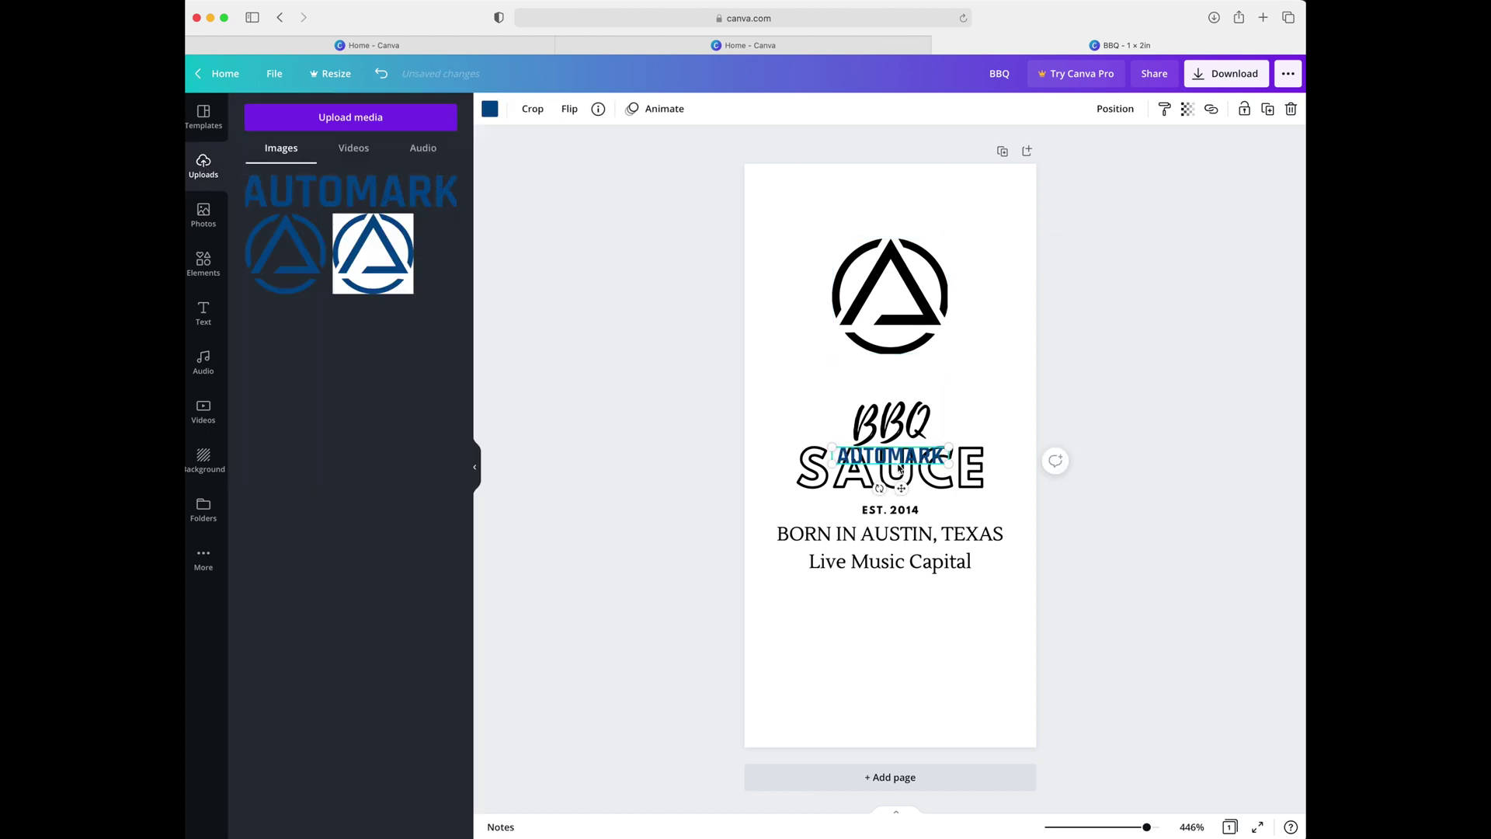
key(super+z)
key(super+z)
key(super+z)
key(super+z)
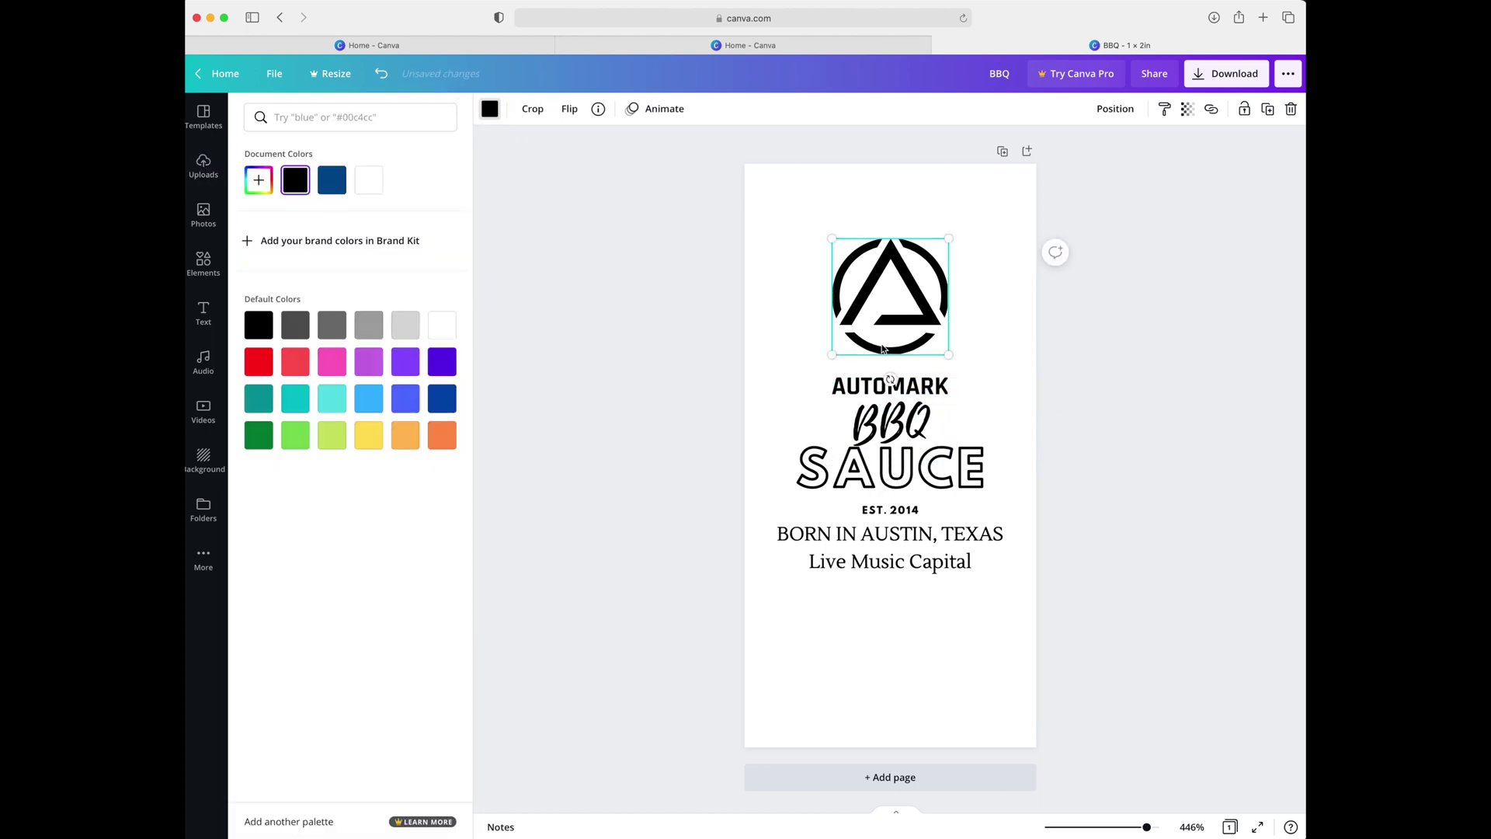
drag(954, 491, 953, 532)
click(766, 467)
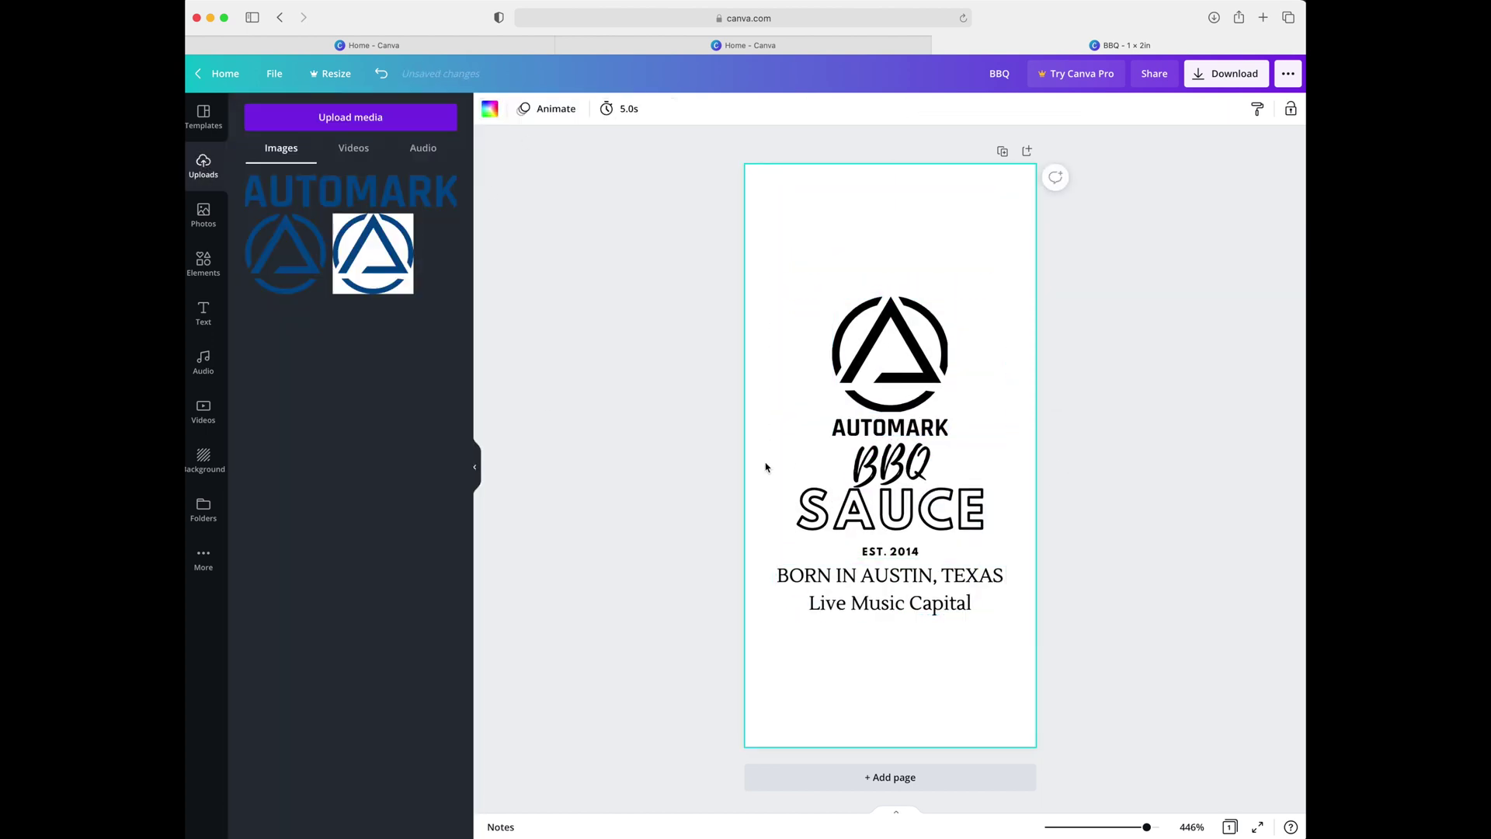
click(204, 312)
Add the Happy Hanukkah text template near the top and delete its SENDING LIGHT AND LOVE line
scroll(349, 389, down, 5)
click(403, 291)
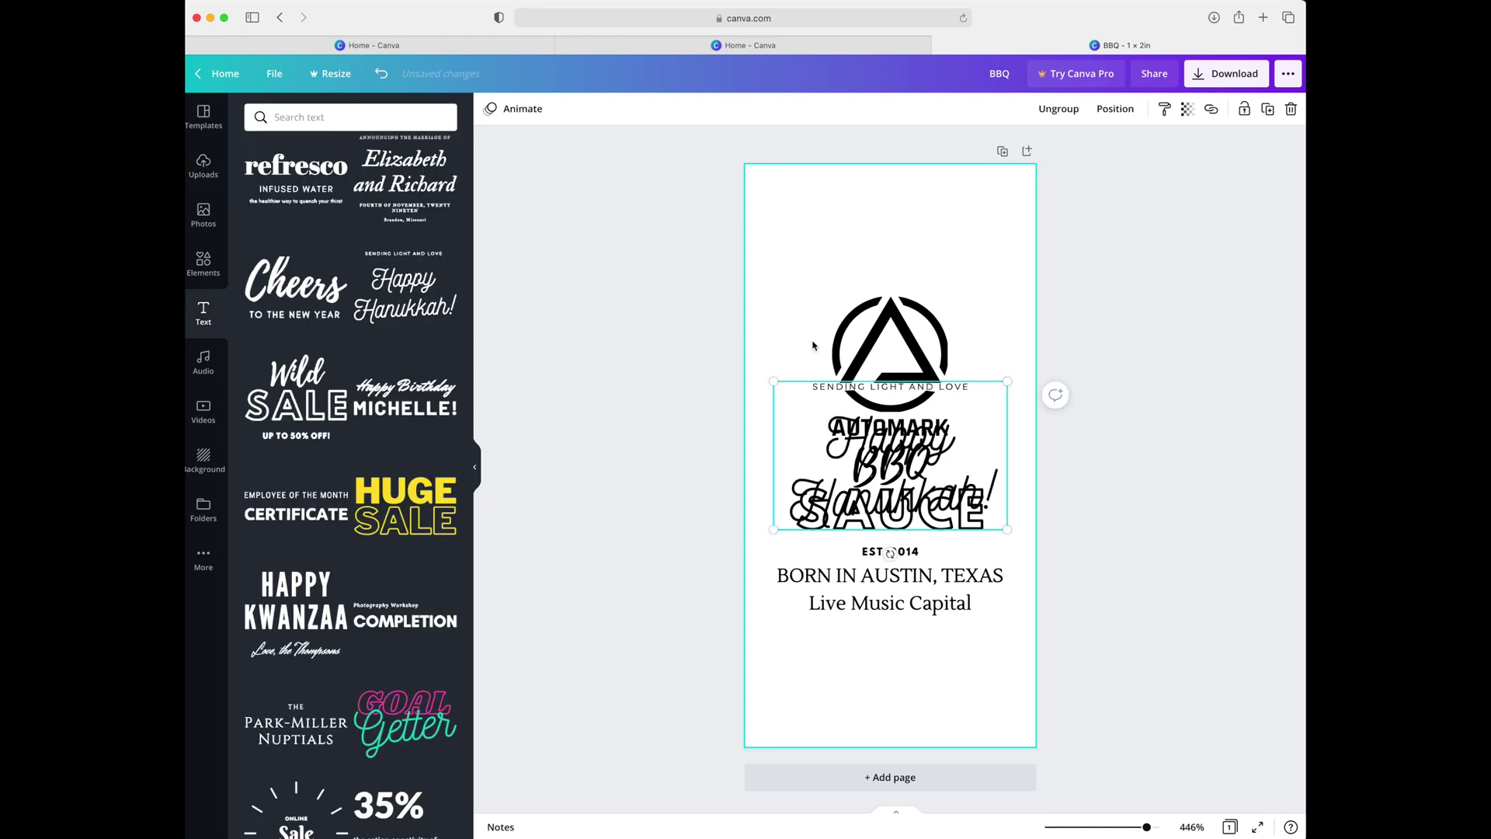
click(981, 386)
drag(1000, 387, 1002, 186)
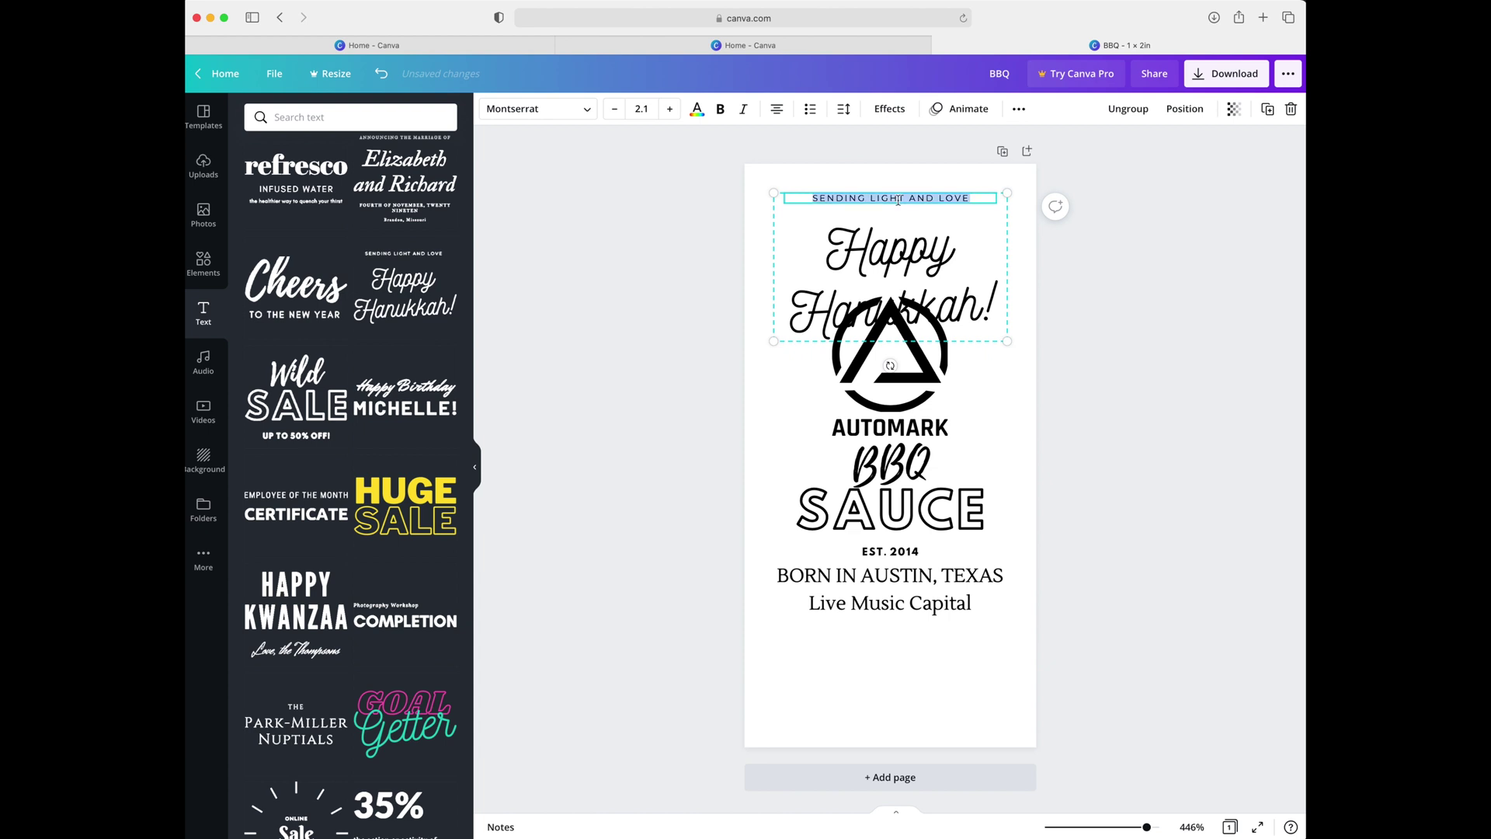
click(925, 200)
key(Delete)
Retype the script text as 'Made With Love!', then tilt and shrink it
double_click(893, 295)
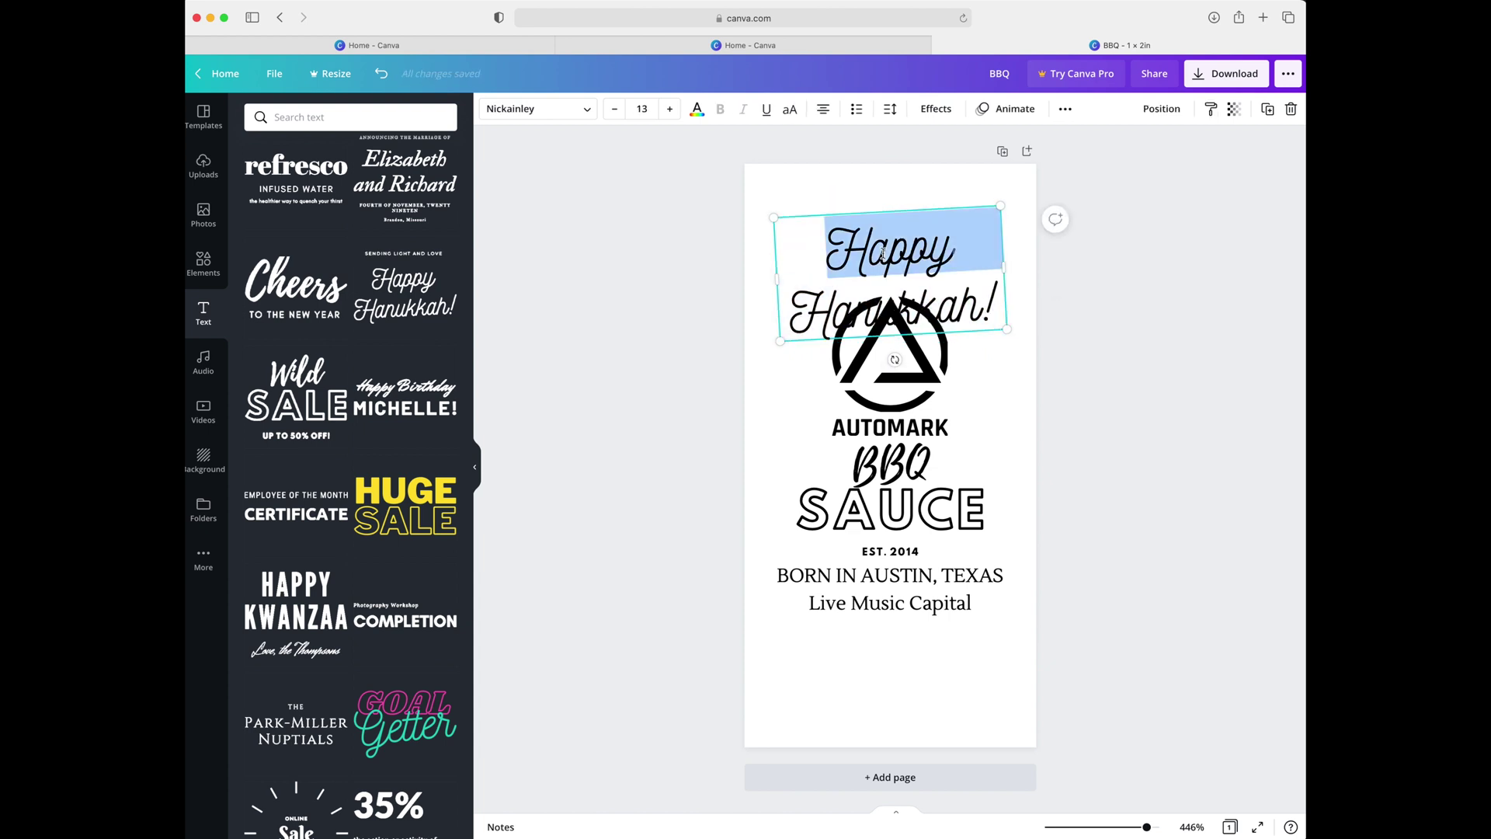
double_click(946, 321)
key(shift+Up)
text(Mad)
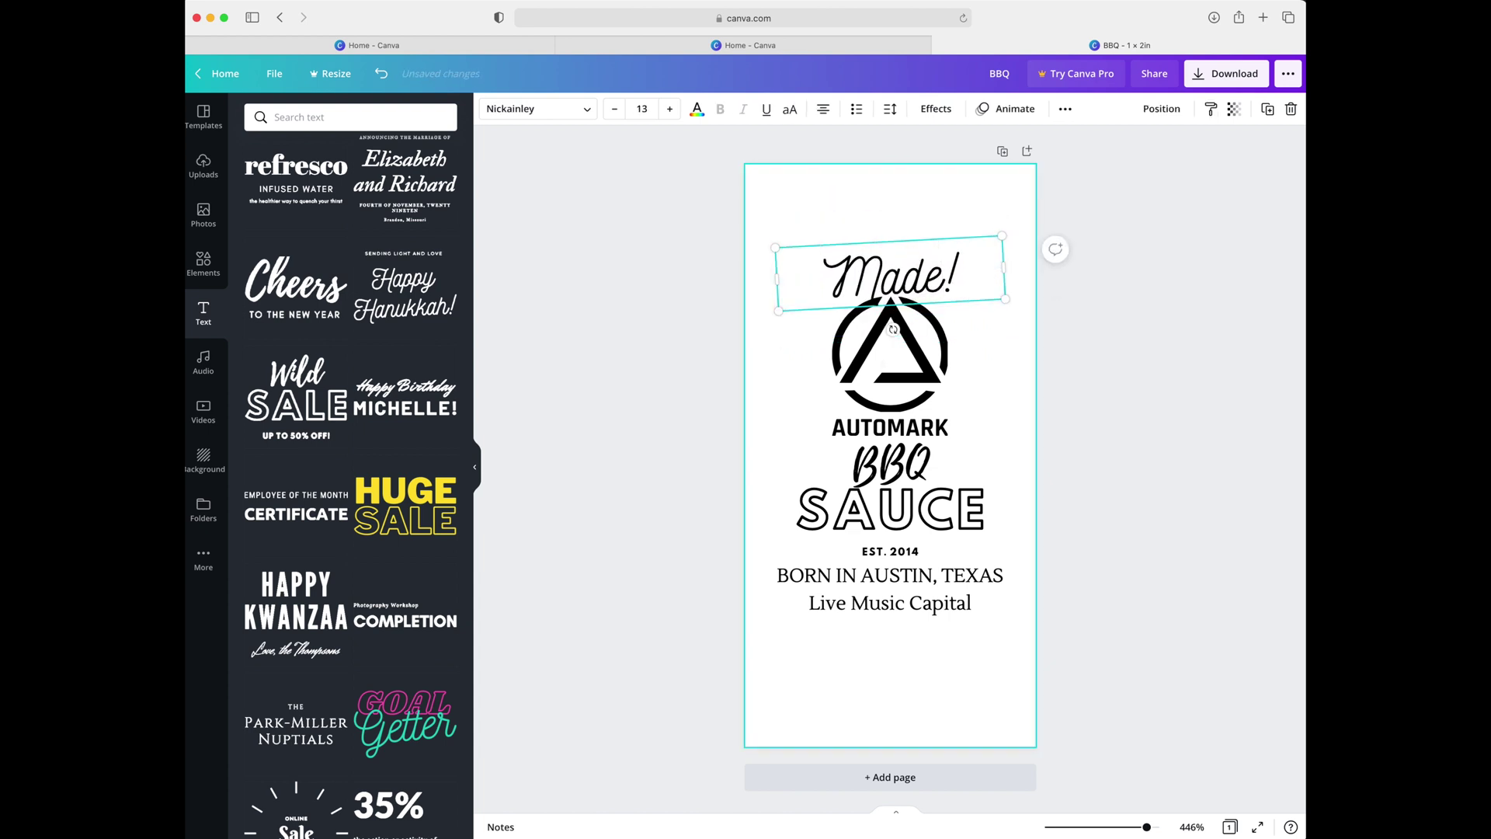
text(e With Love)
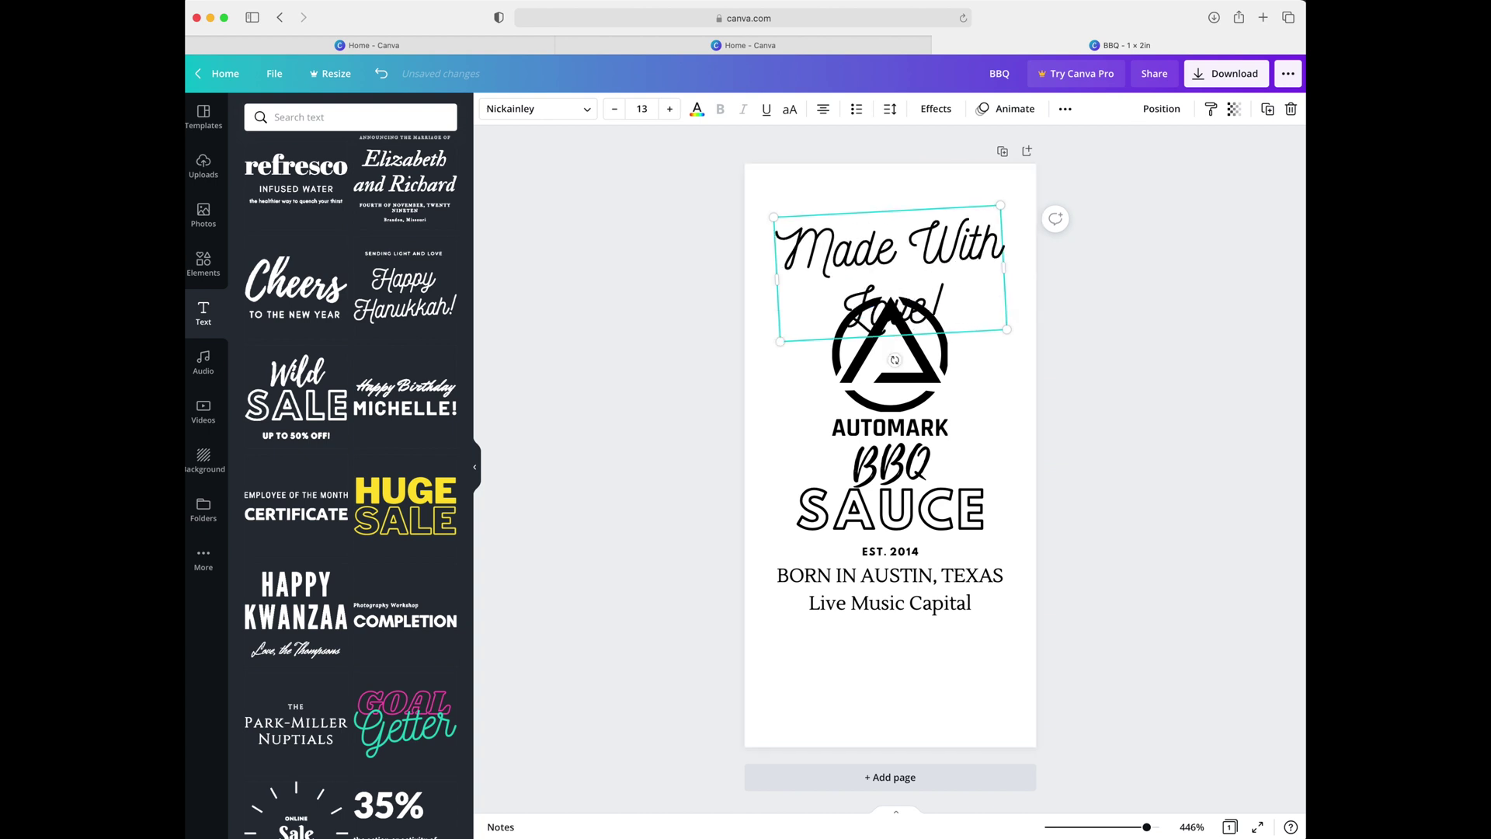
drag(894, 360, 849, 350)
drag(999, 275, 941, 303)
Duplicate the caption and change the copy to 'World Famous!' on two lines
key(super+d)
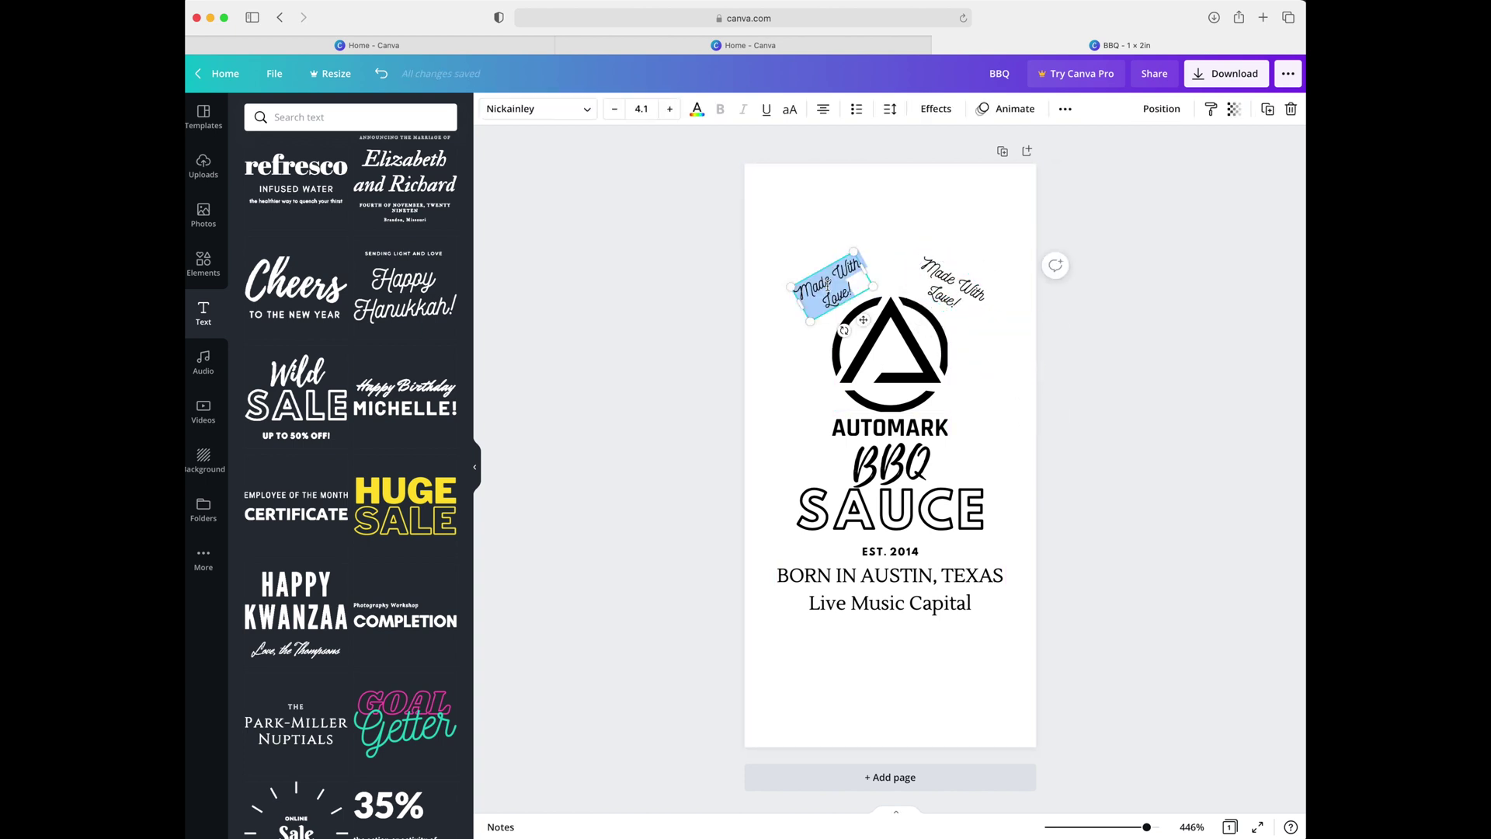
text(World)
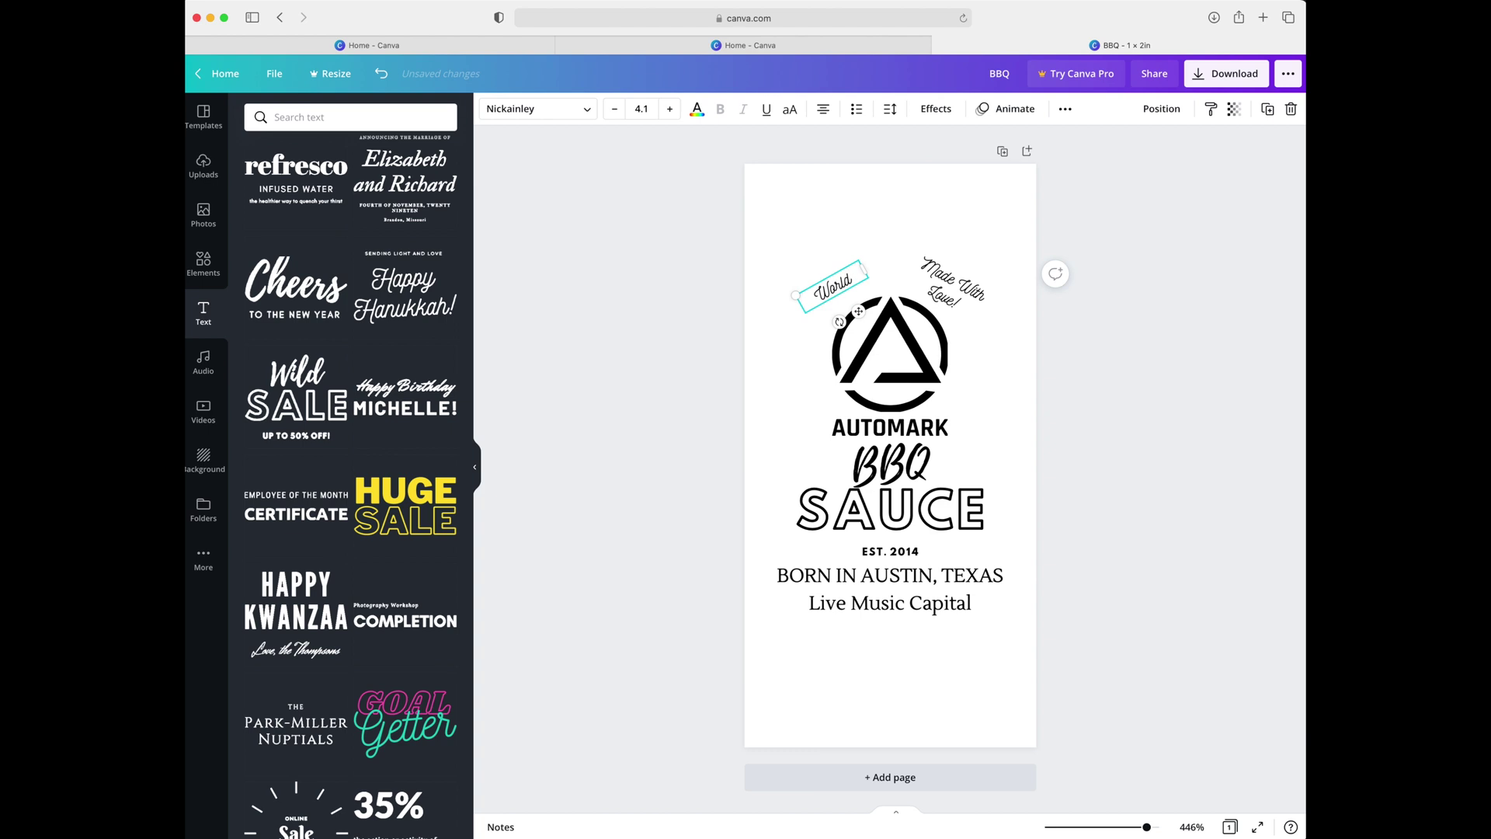
key(Return)
text(Famous!)
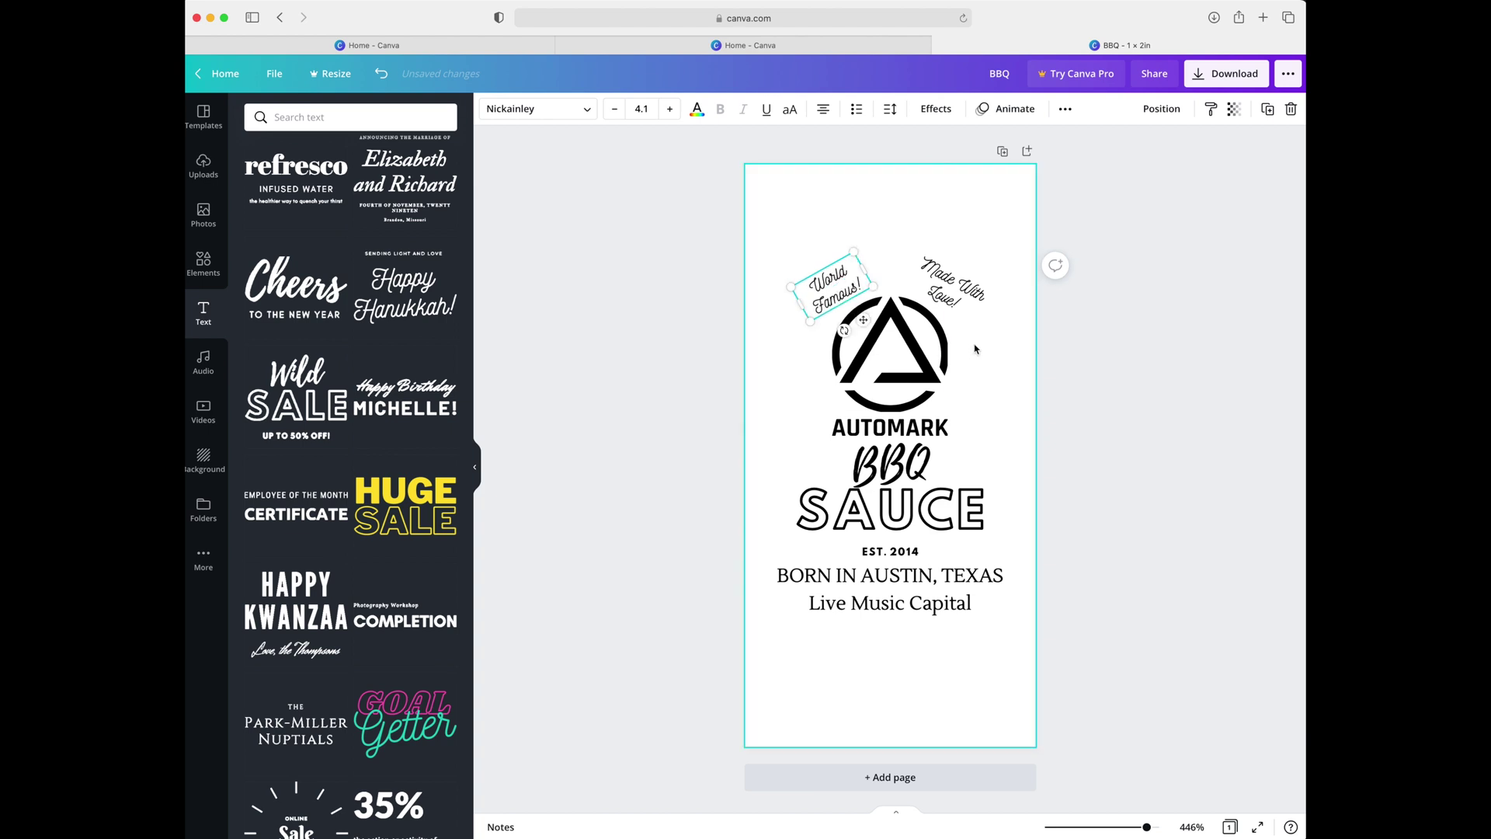
click(977, 351)
Restore the Sending Light and Love text group and move it to the lower page
click(949, 288)
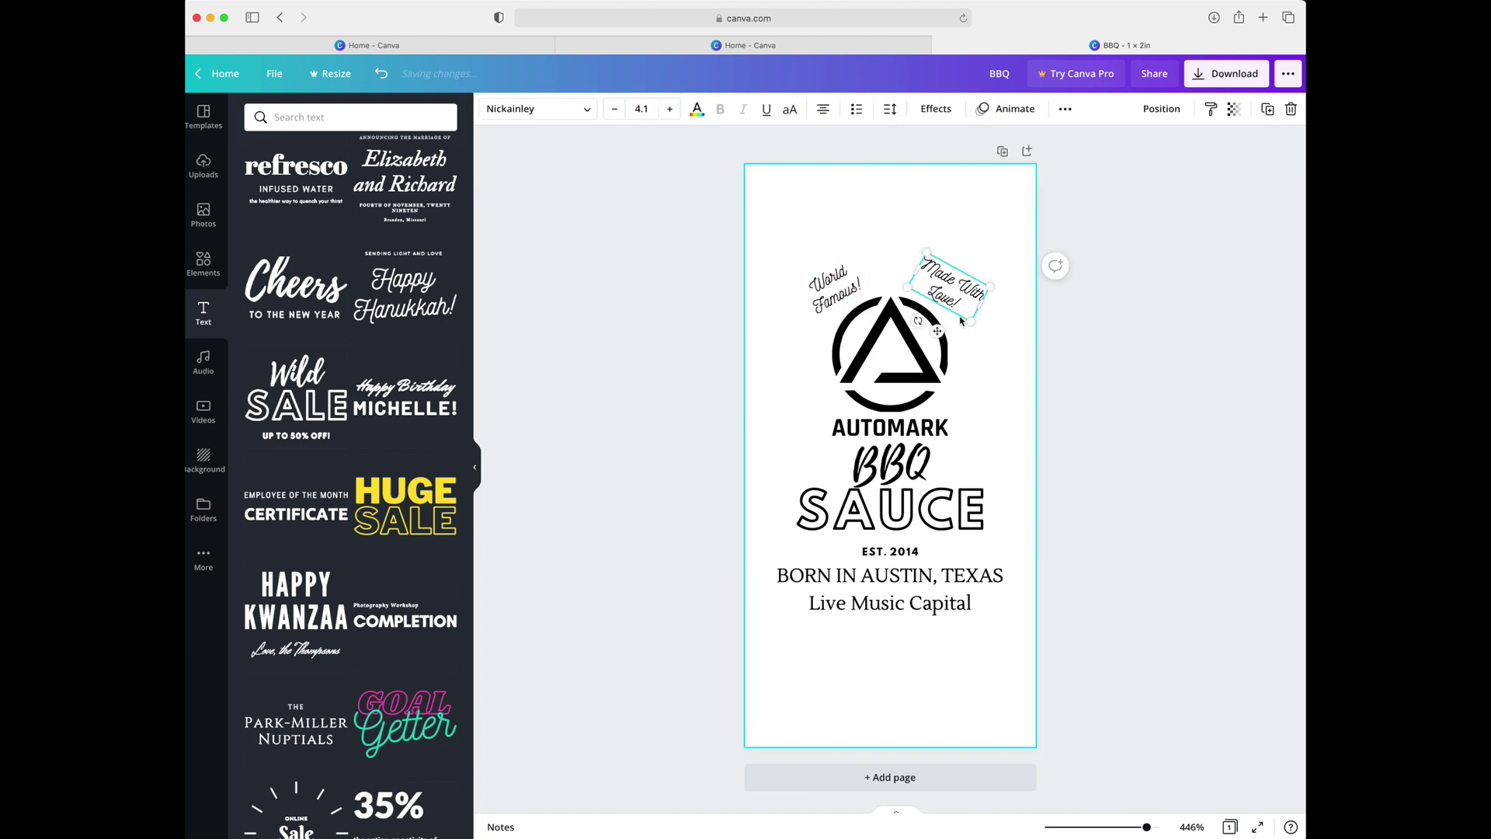
key(super+z)
drag(968, 457, 964, 703)
click(964, 702)
key(Delete)
double_click(888, 634)
text(www.automarkco.com)
key(Return)
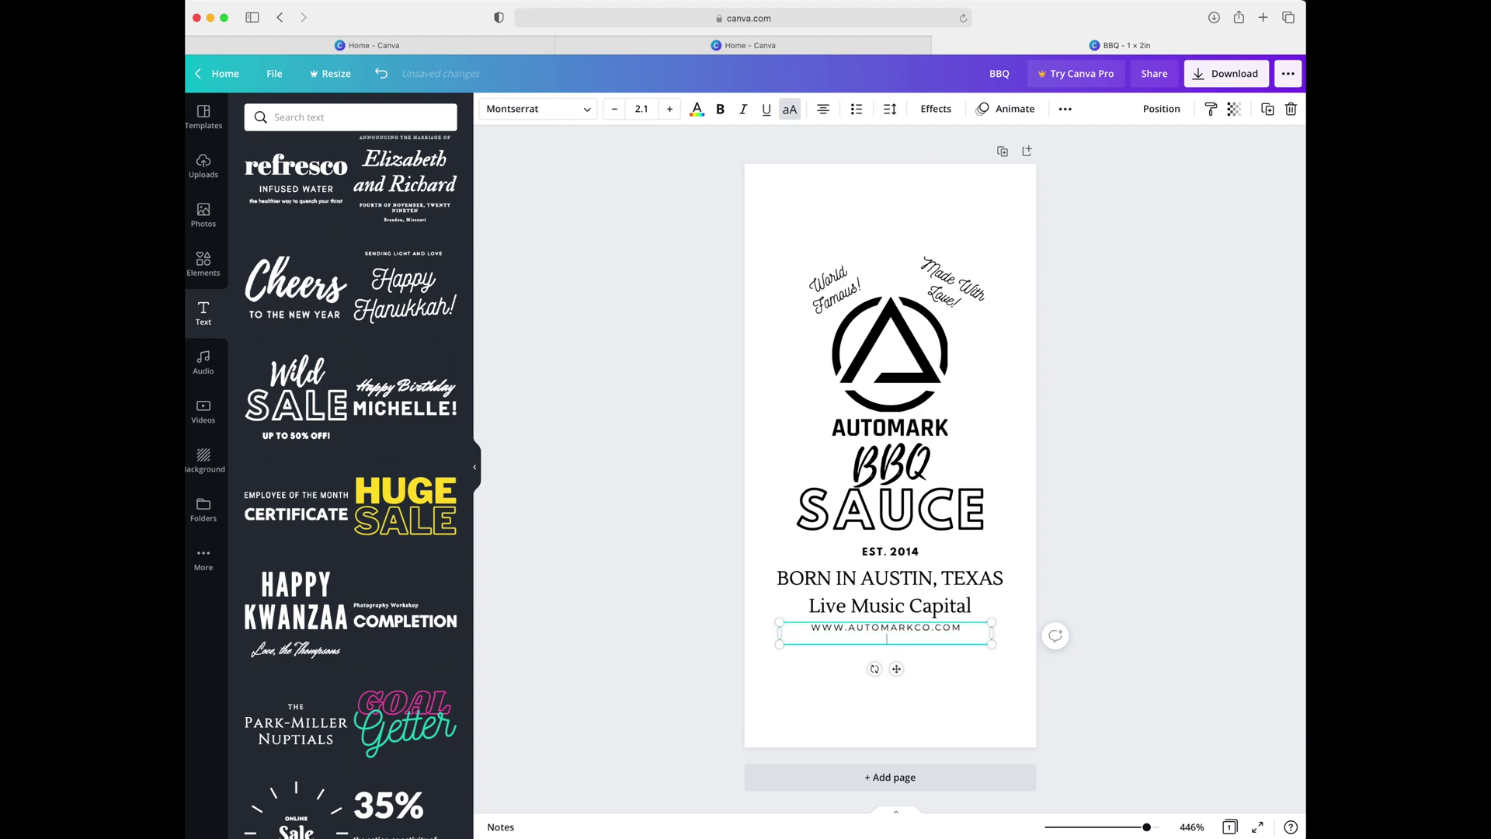
key(Return)
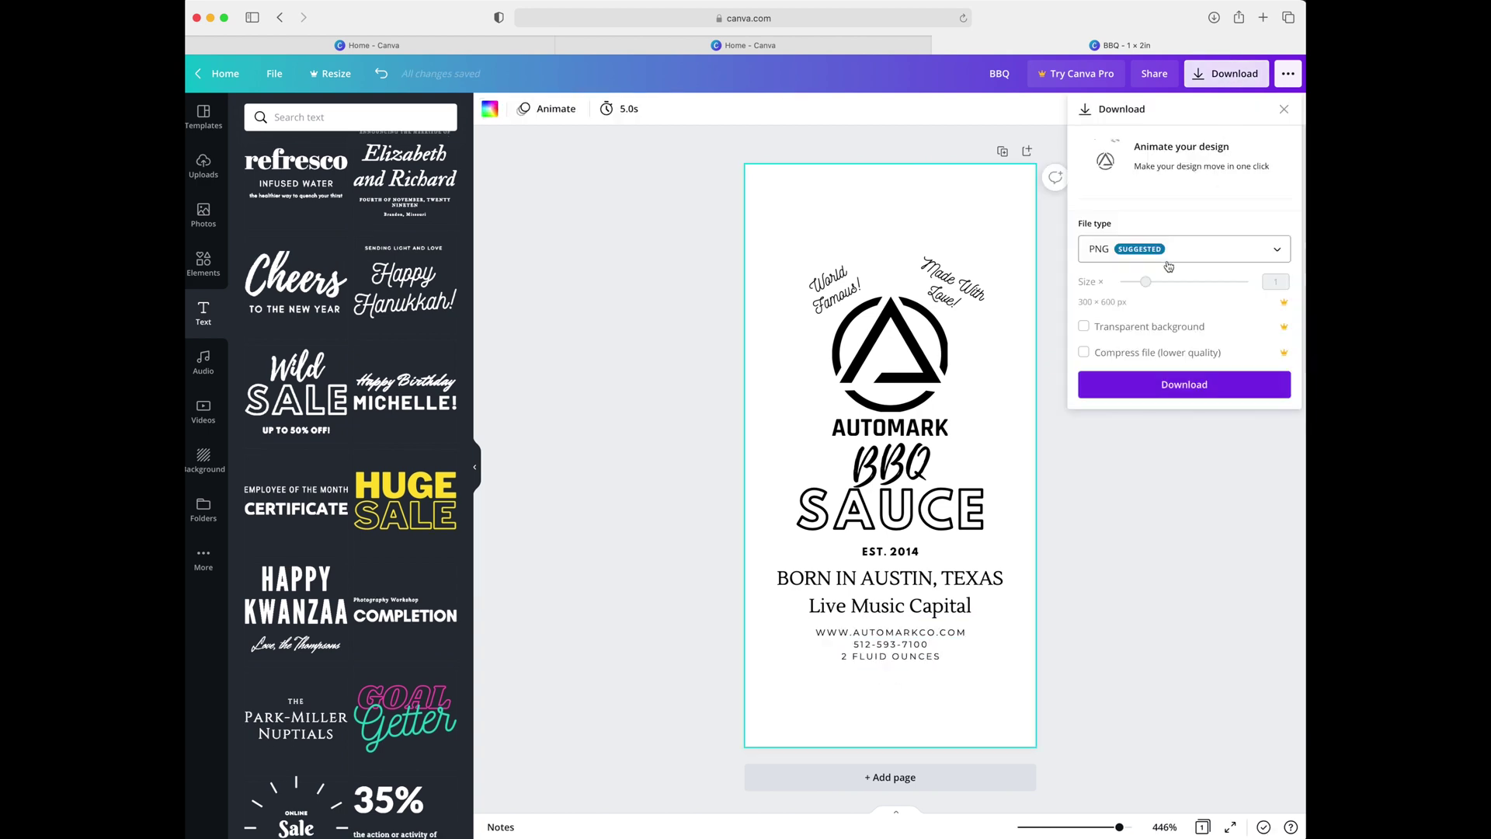
Download the design as a PDF Print file
click(1184, 248)
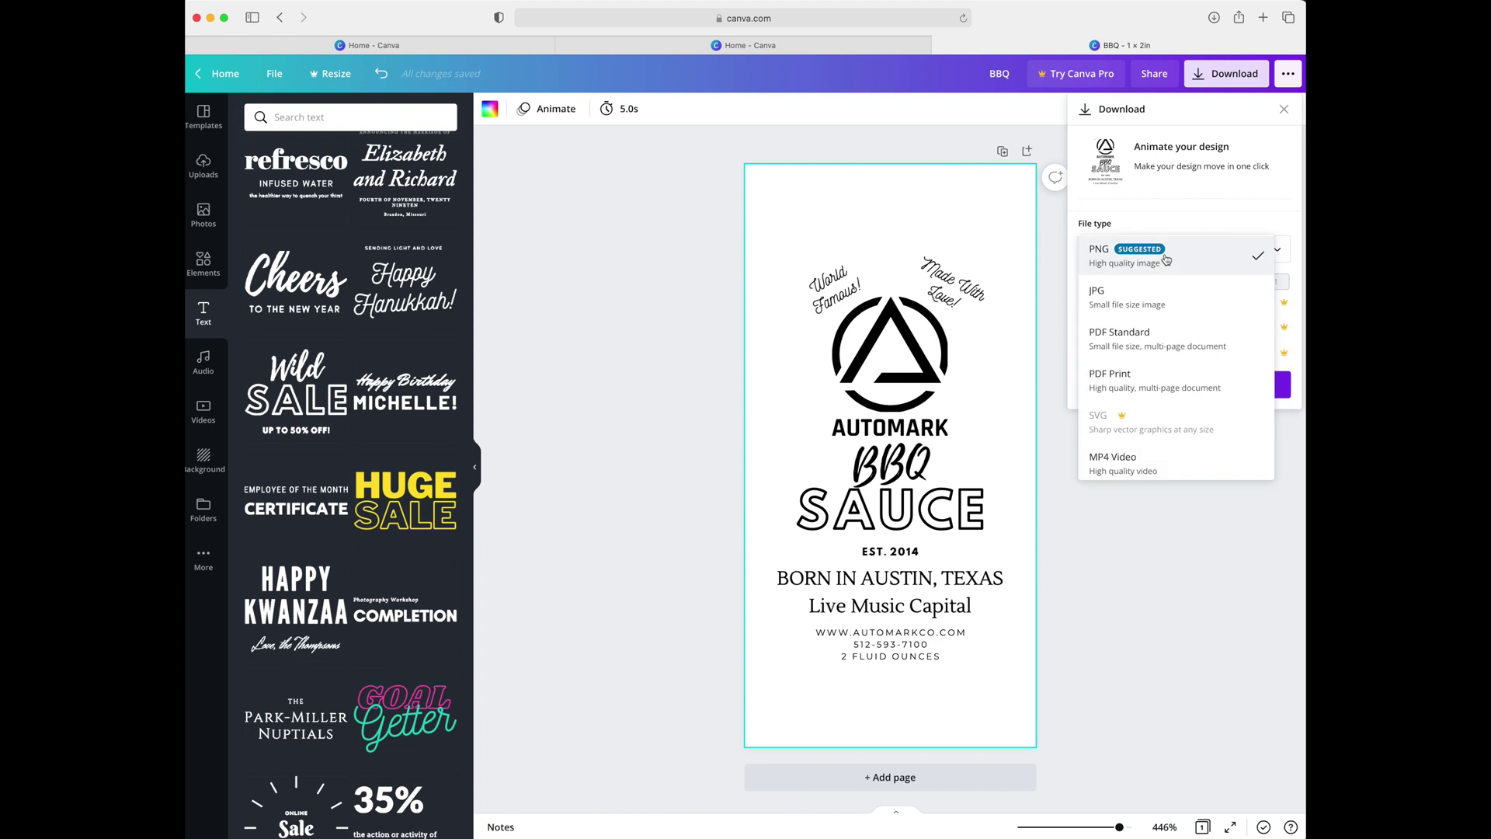
click(1152, 380)
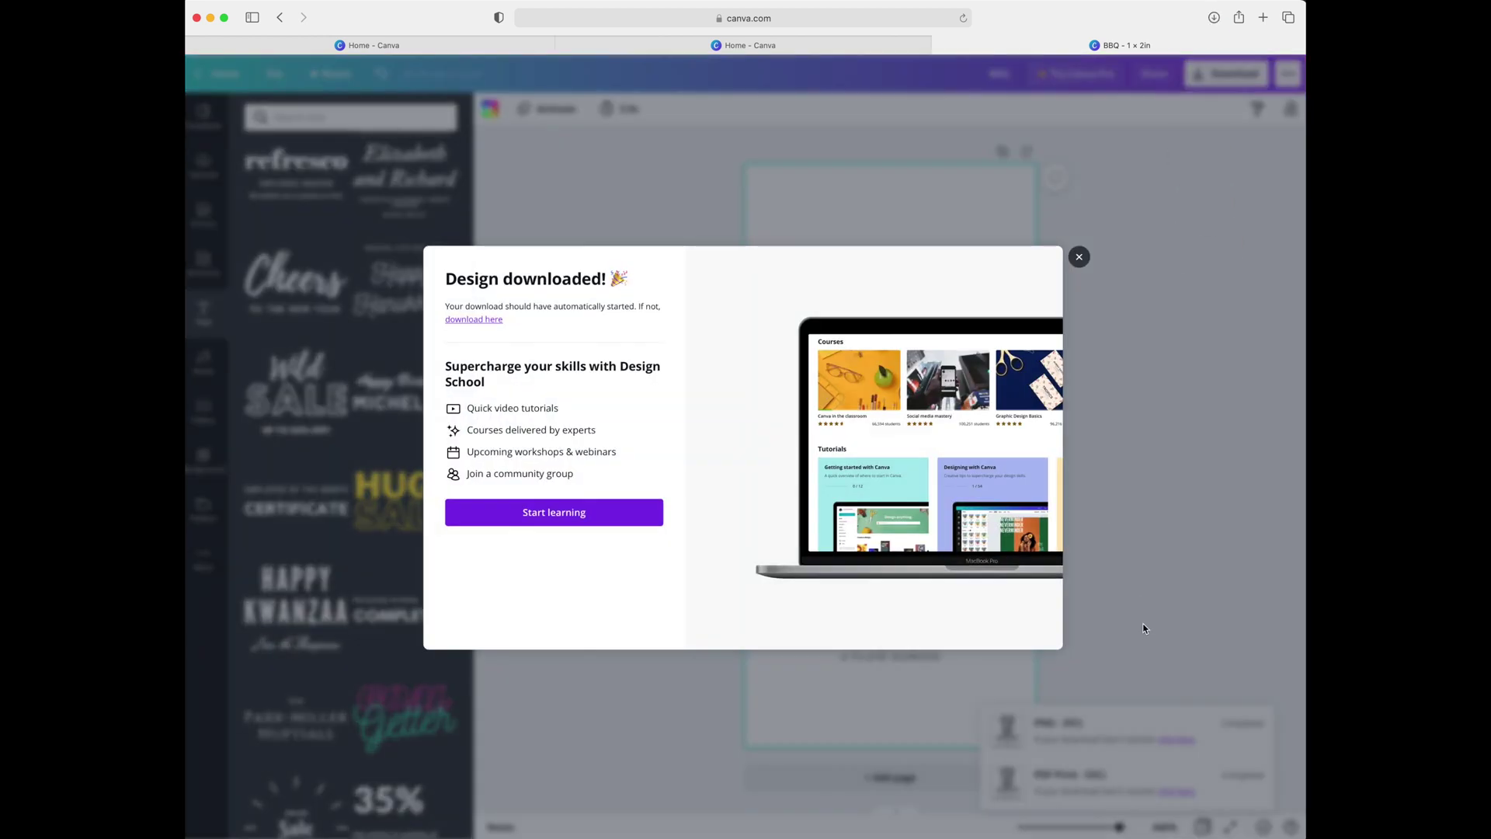
click(1083, 282)
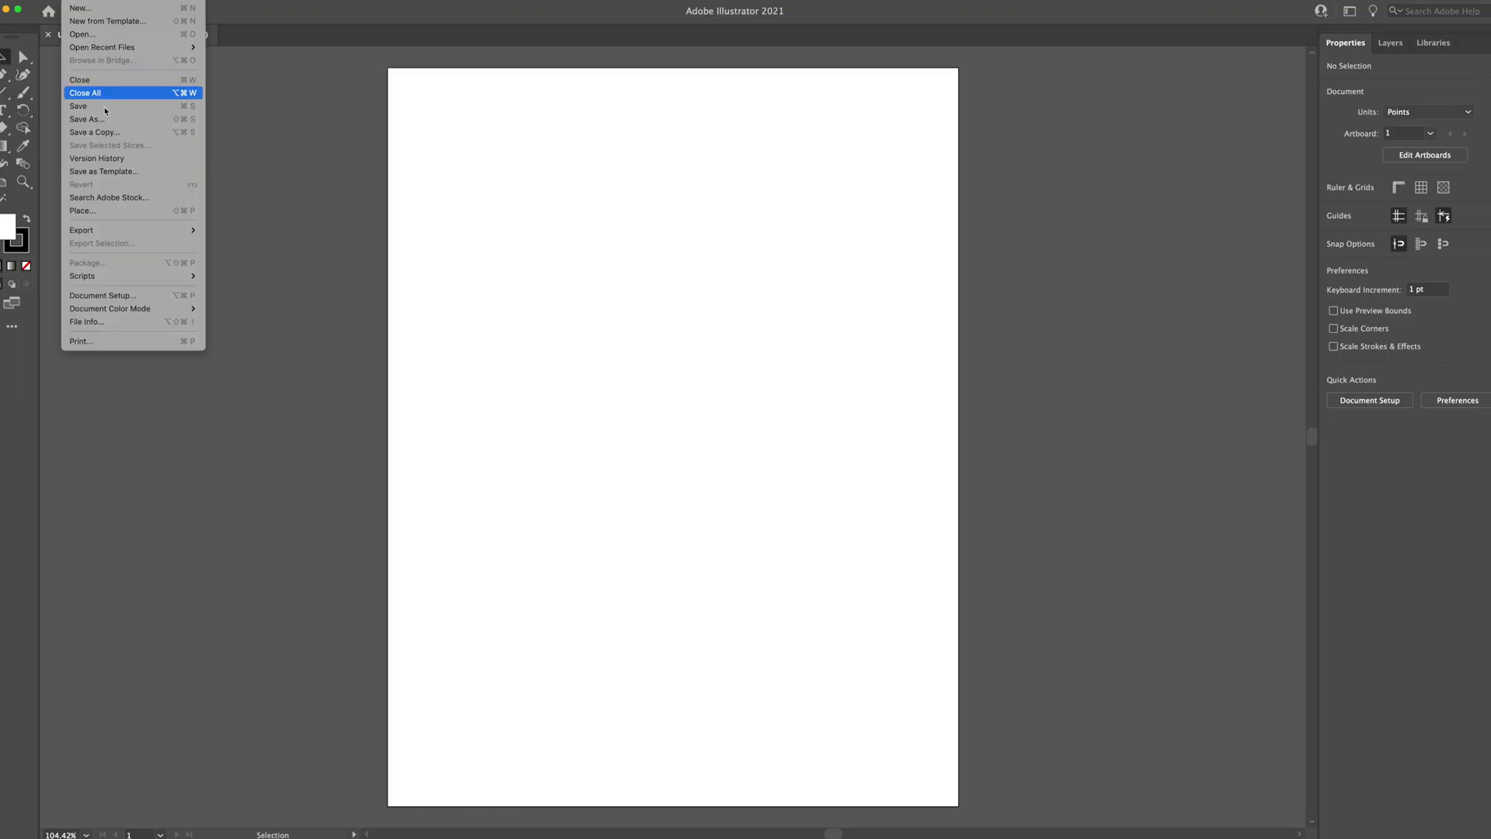
Place BBQ.pdf onto the artboard, dismissing the missing-fonts warnings
click(91, 212)
click(619, 205)
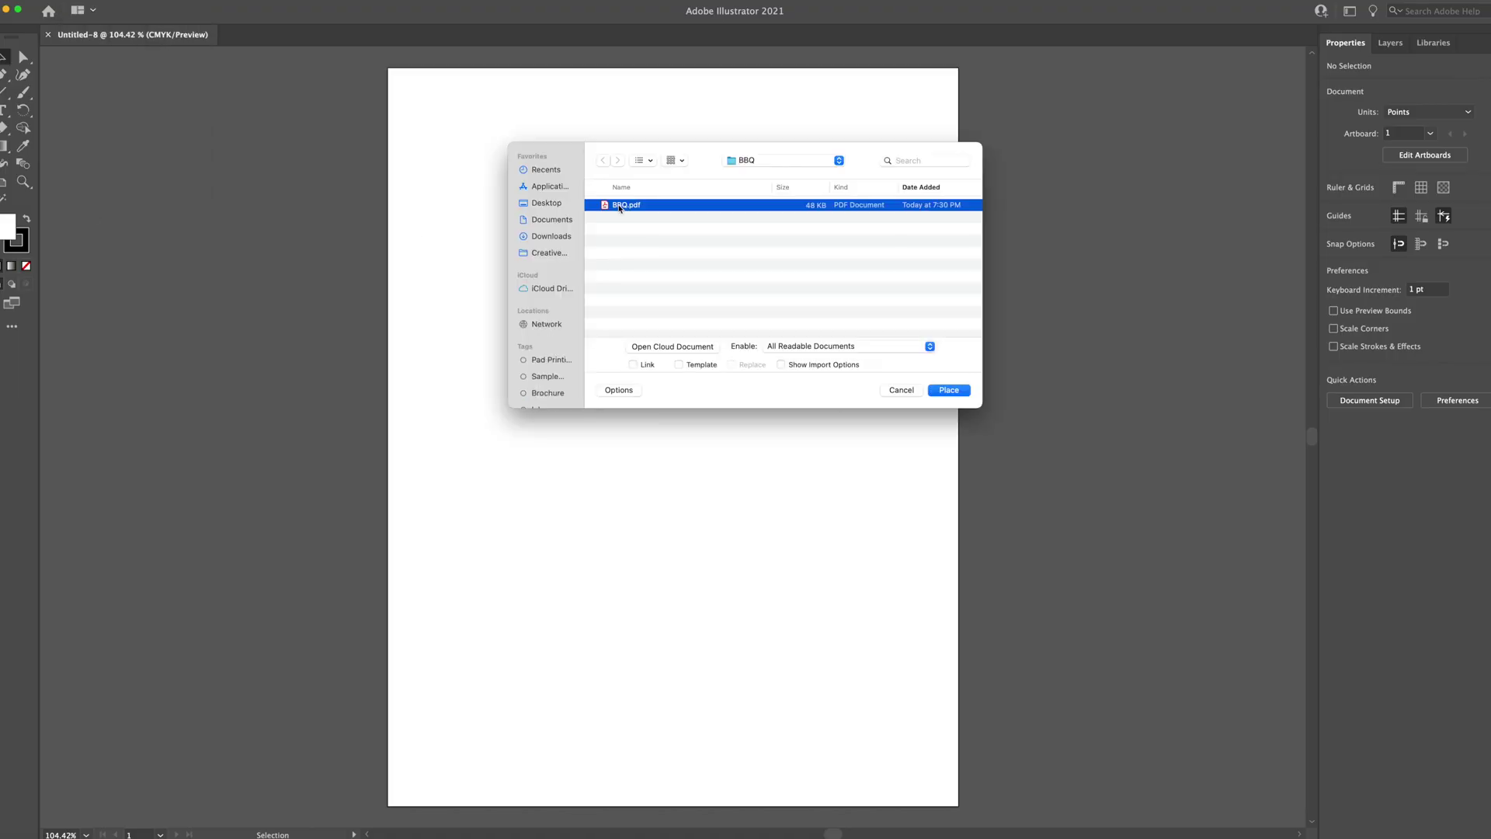
click(944, 392)
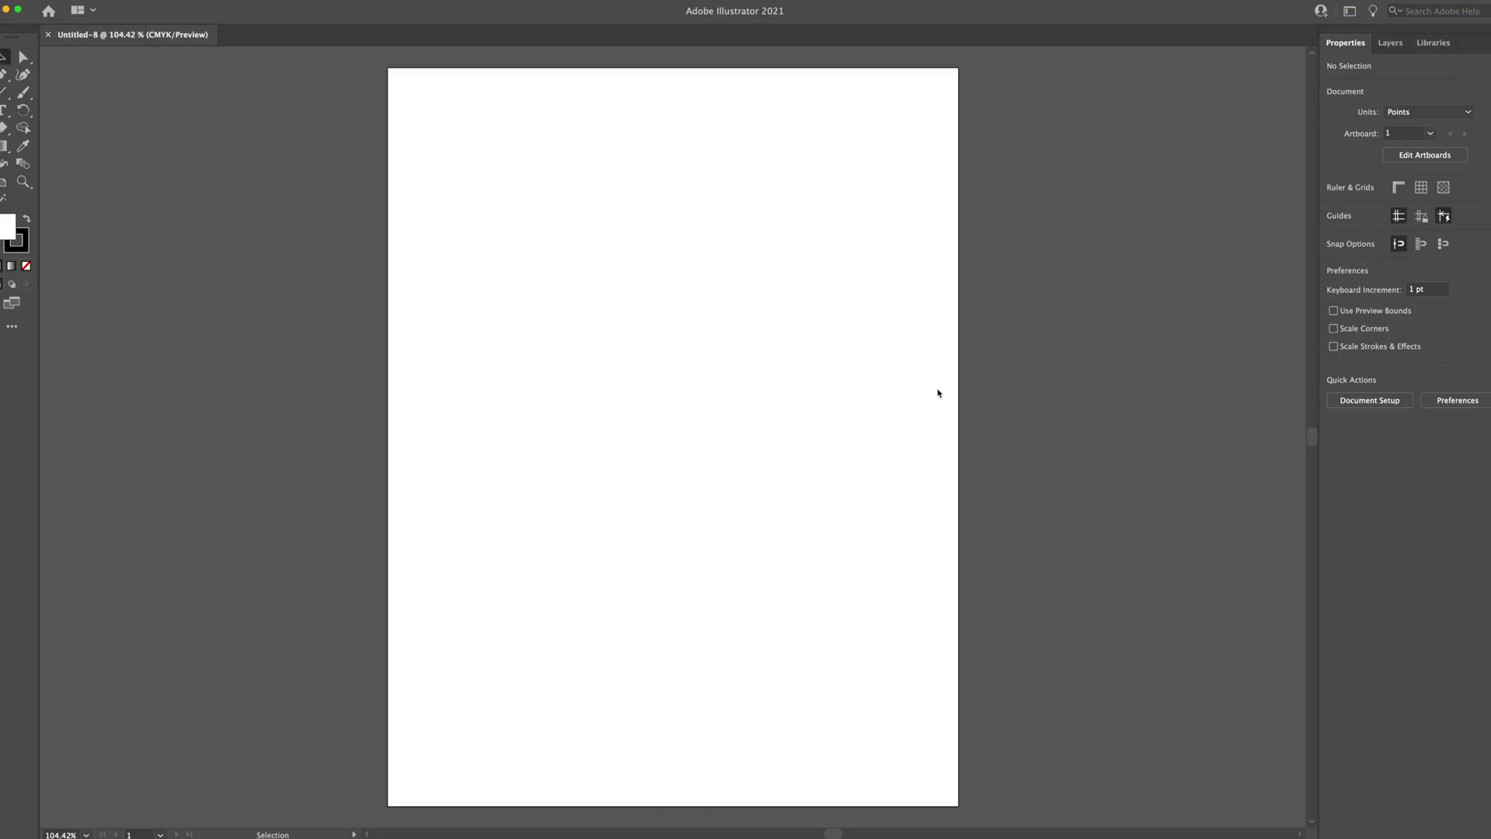
click(875, 525)
drag(506, 140, 952, 725)
click(385, 441)
drag(633, 474, 663, 474)
Release the label's clipping masks twice, adjust its position, and deselect it
click(148, 1)
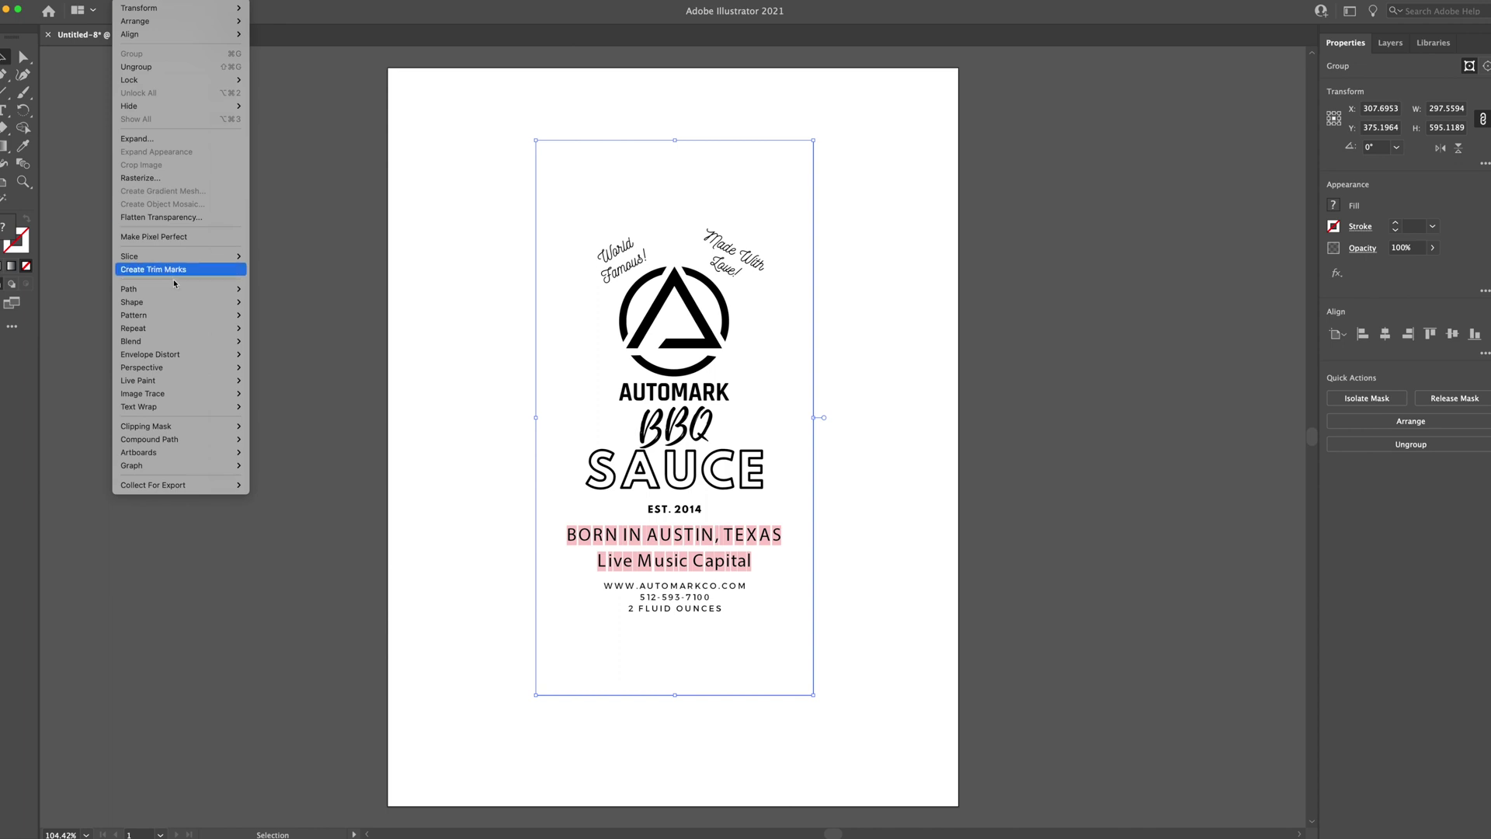
mouse_move(203, 427)
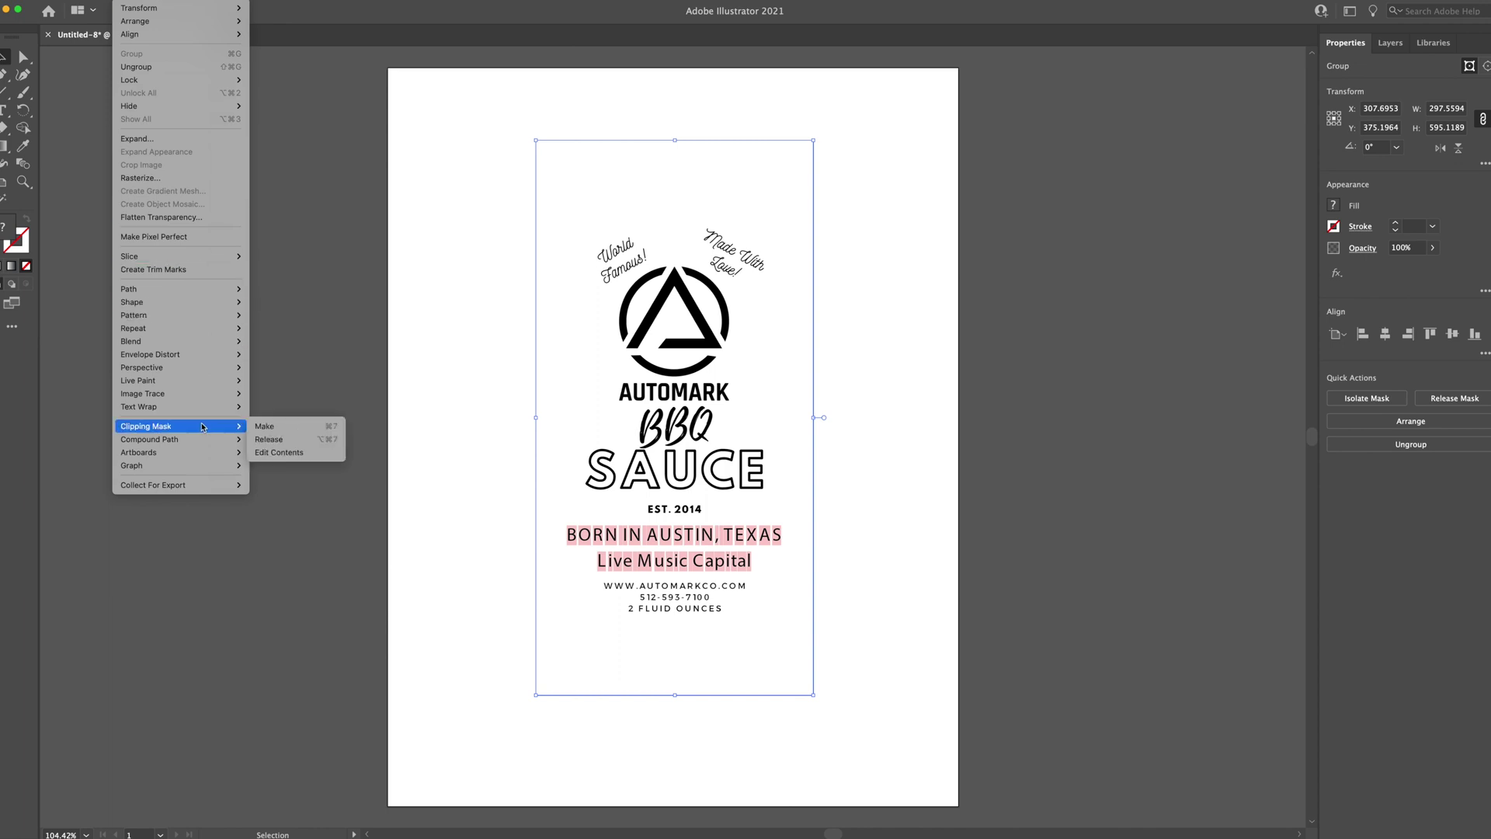
click(269, 439)
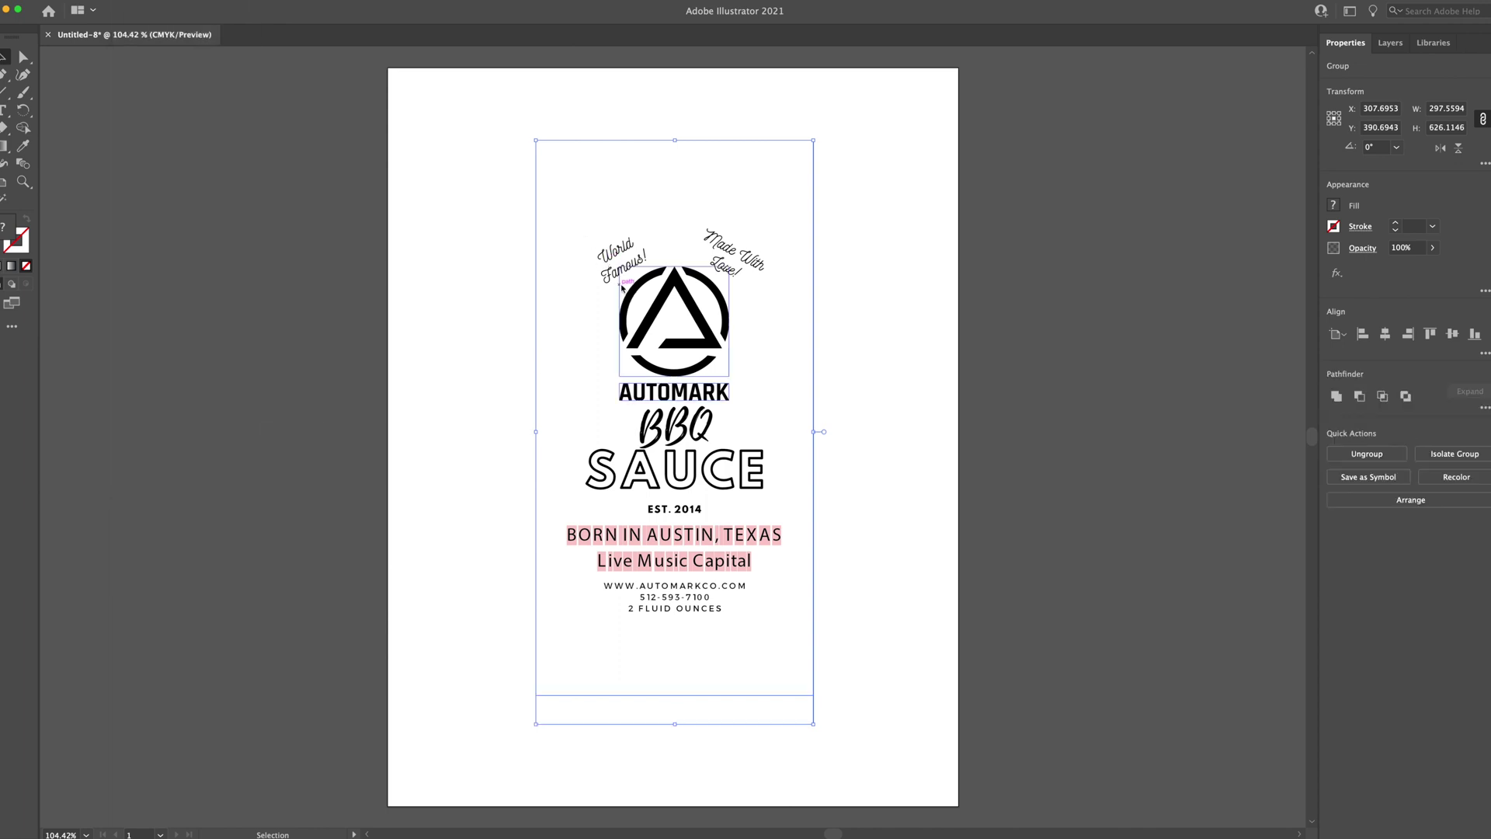
click(147, 1)
mouse_move(202, 426)
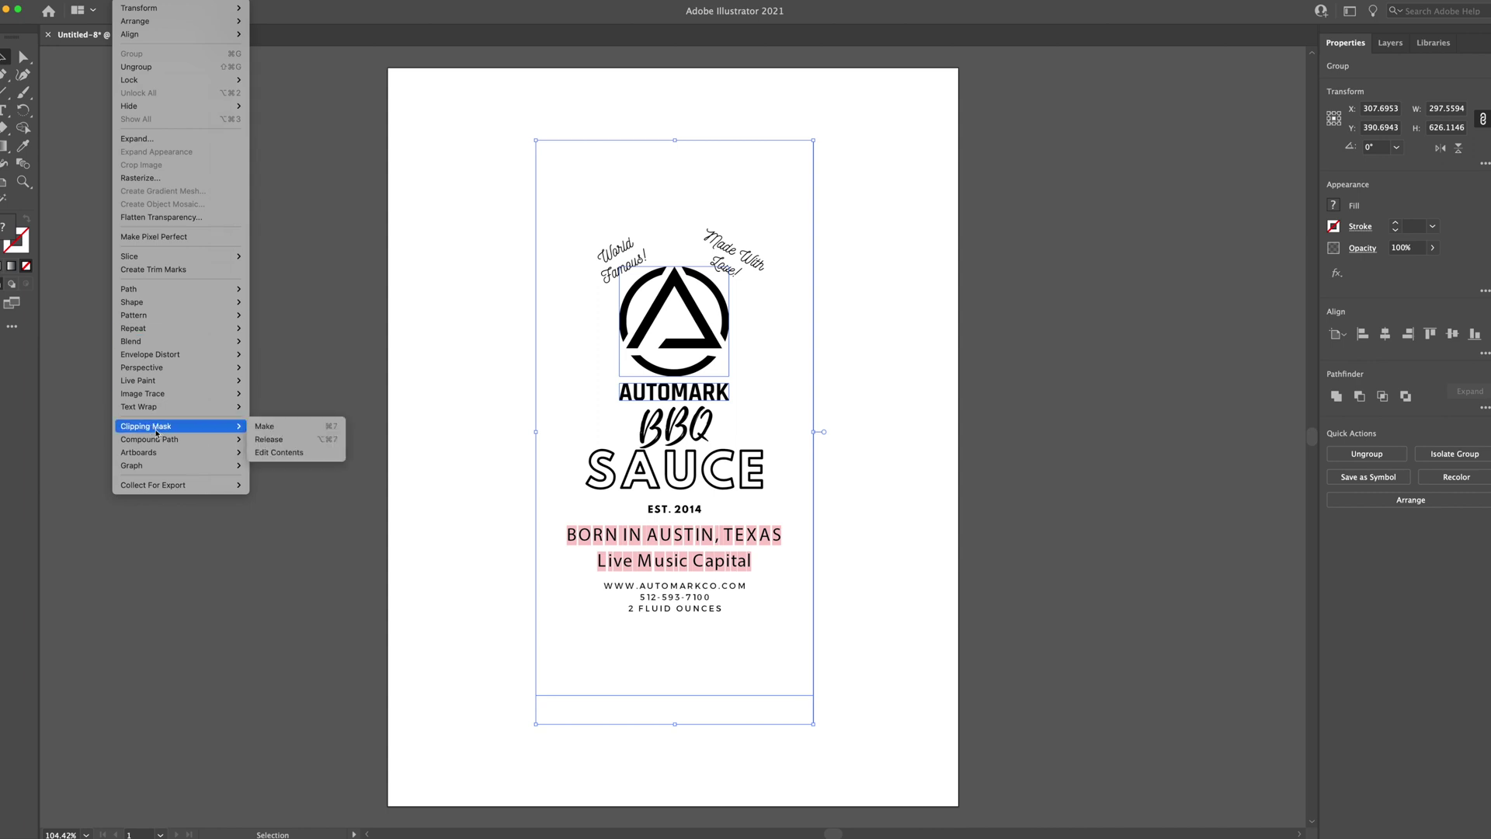
click(269, 438)
drag(534, 327, 549, 303)
click(147, 2)
mouse_move(162, 426)
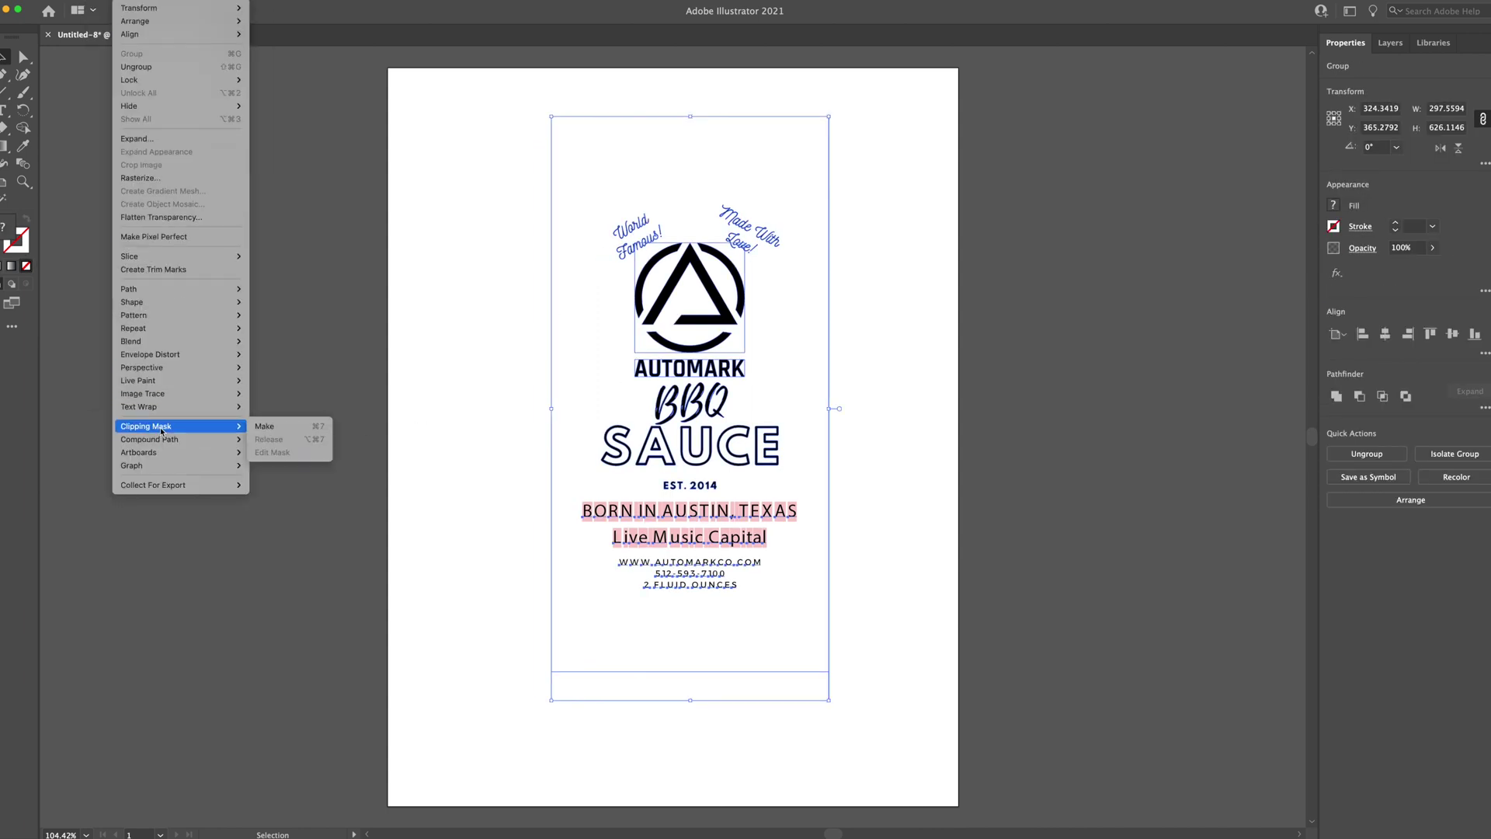
click(509, 432)
click(514, 517)
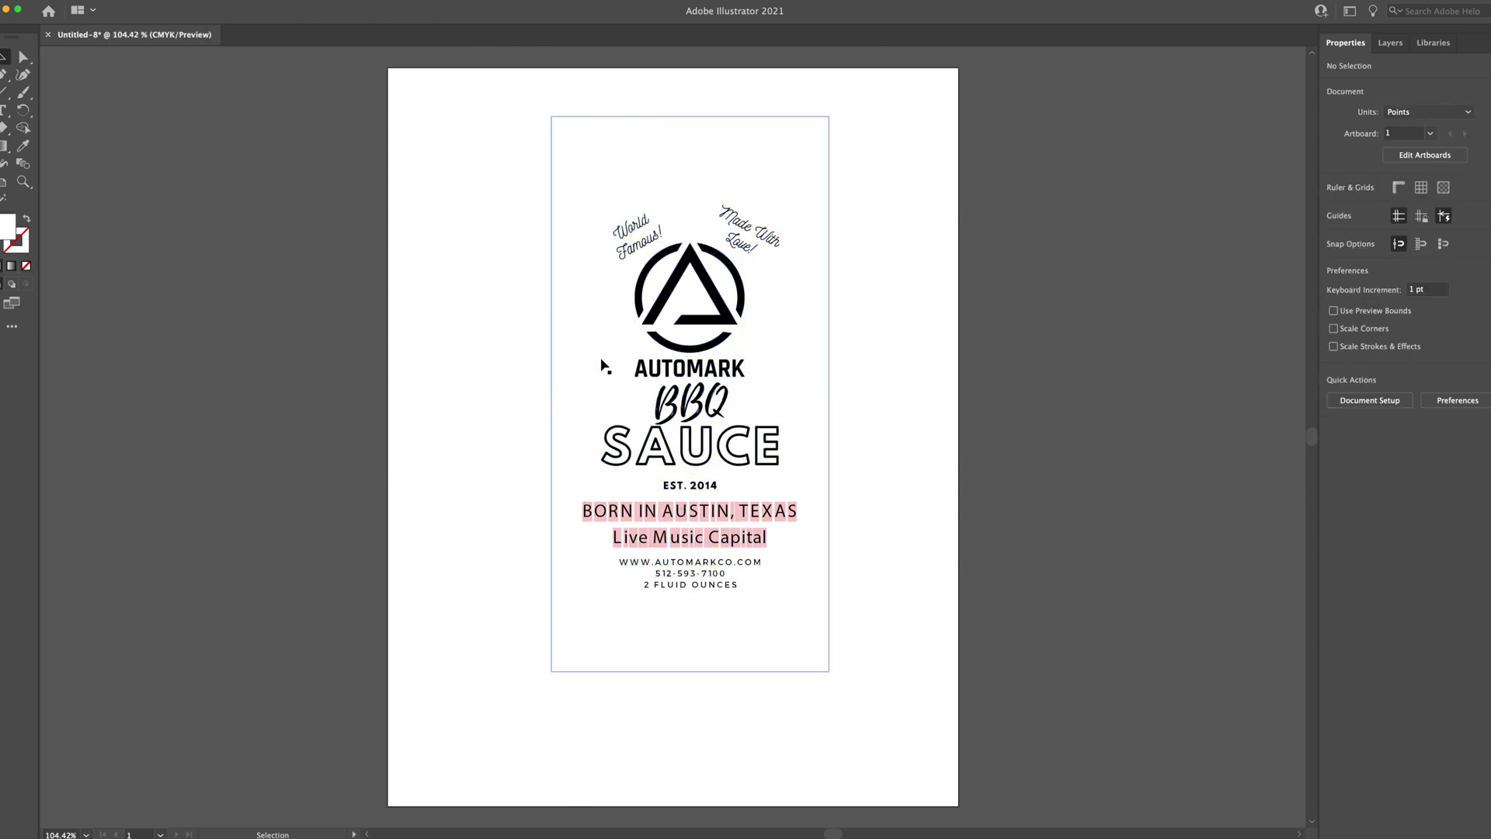
Ungroup the BBQ SAUCE label artwork with Cmd+Shift+G and the Quick Actions Ungroup
click(648, 233)
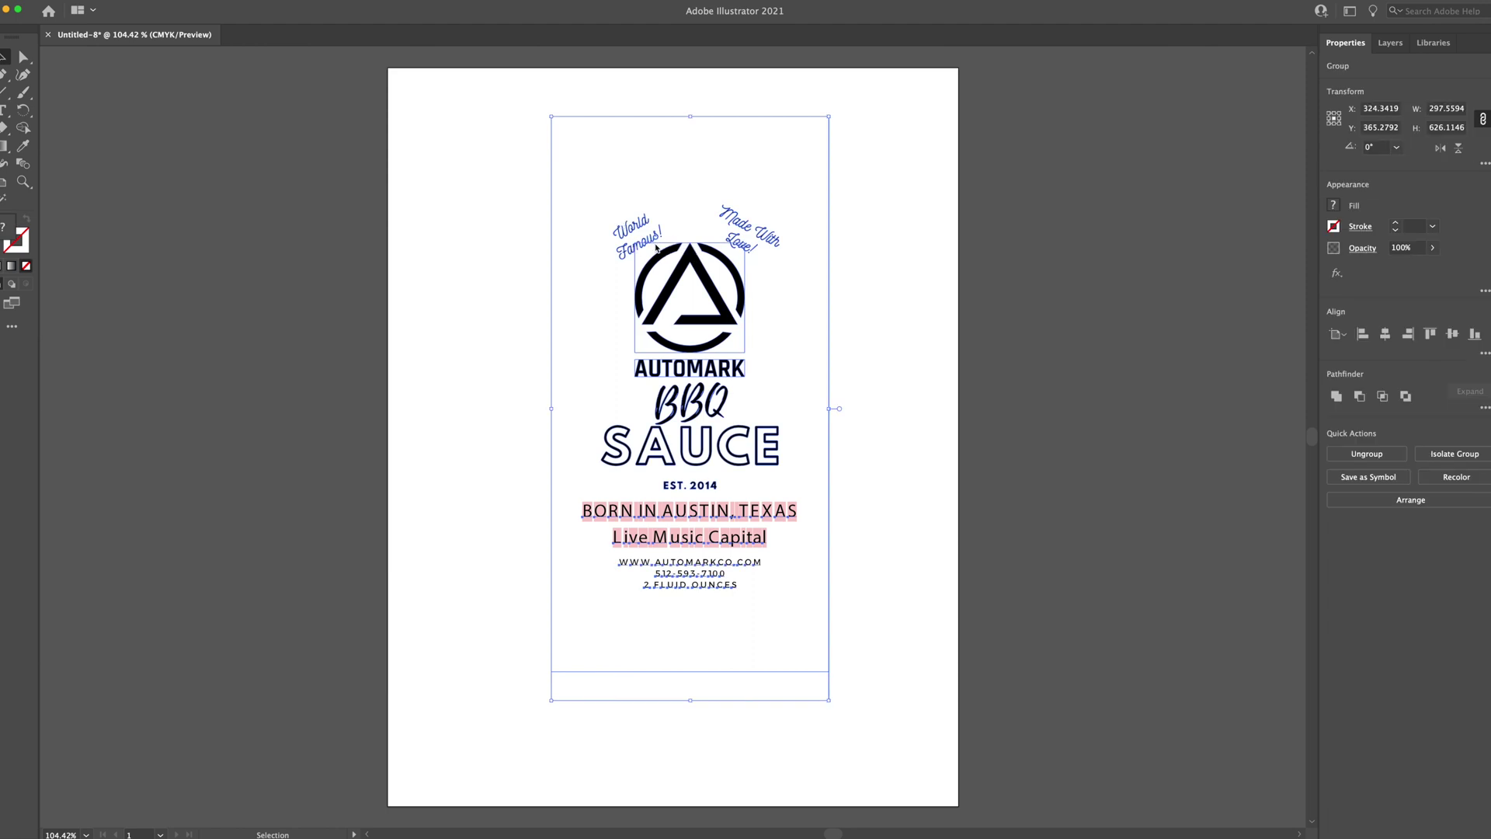
key(super+shift+g)
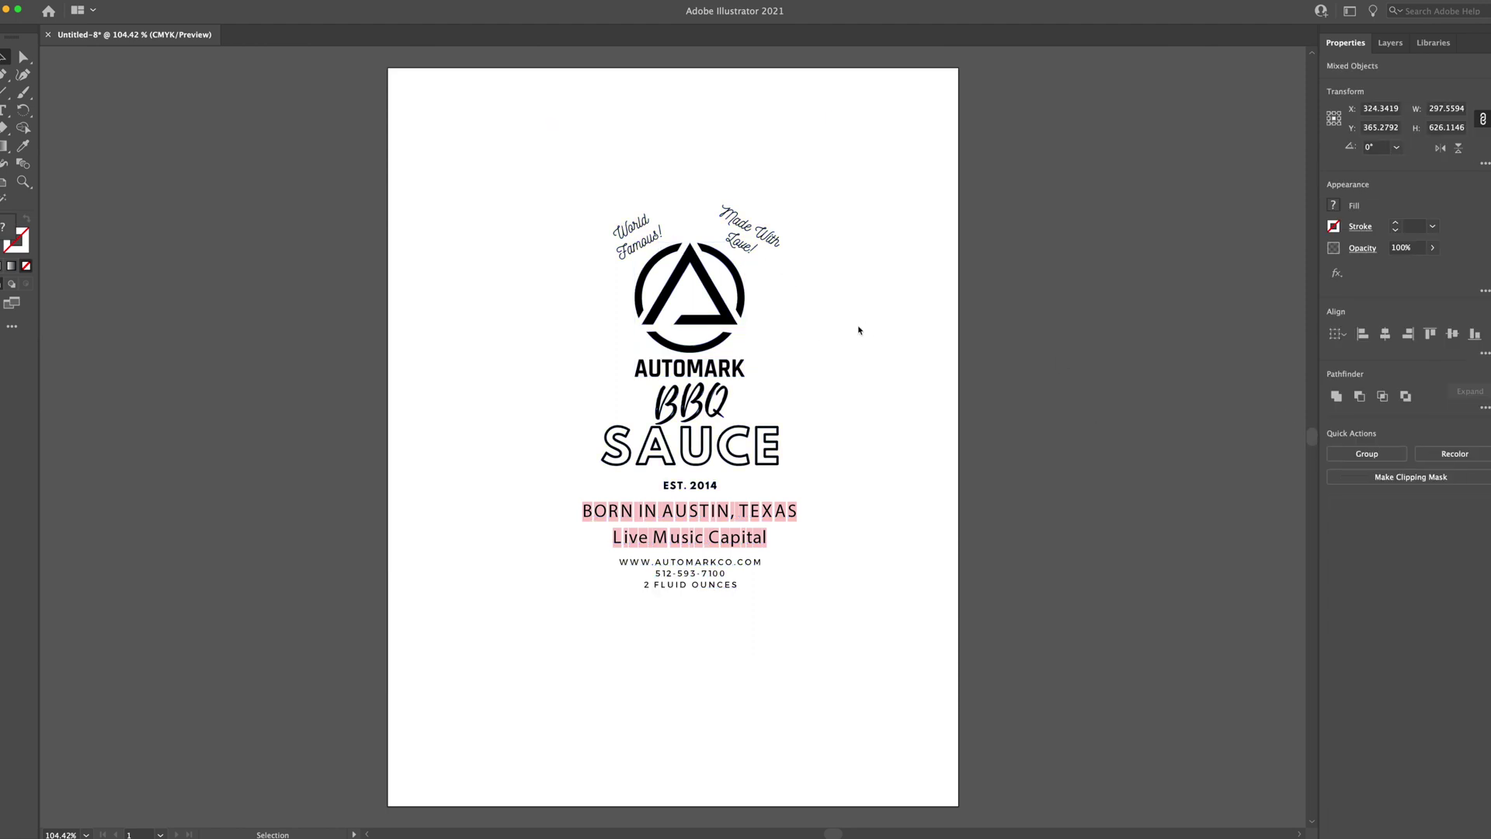
click(867, 332)
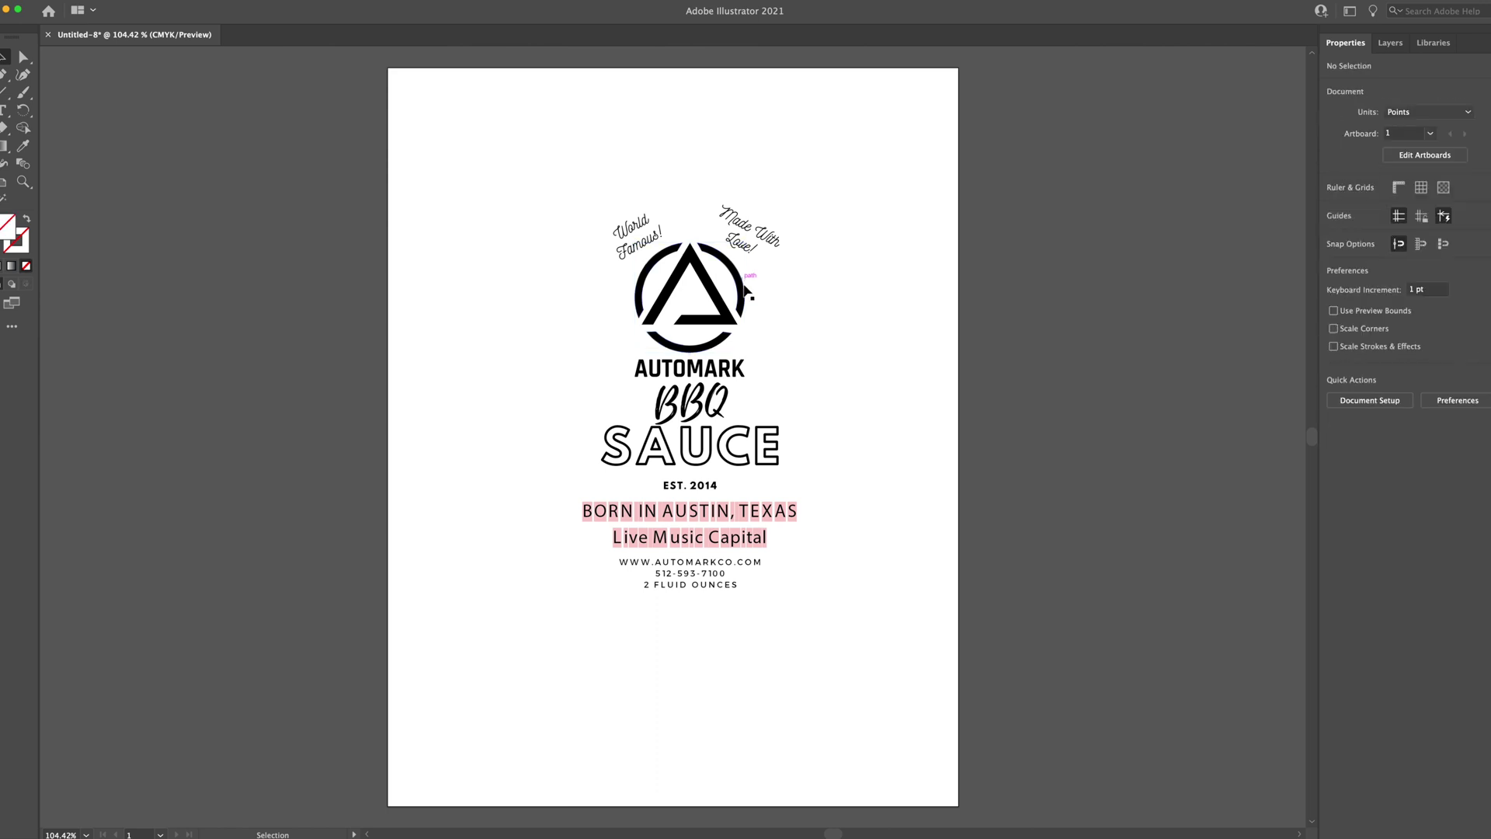
click(798, 669)
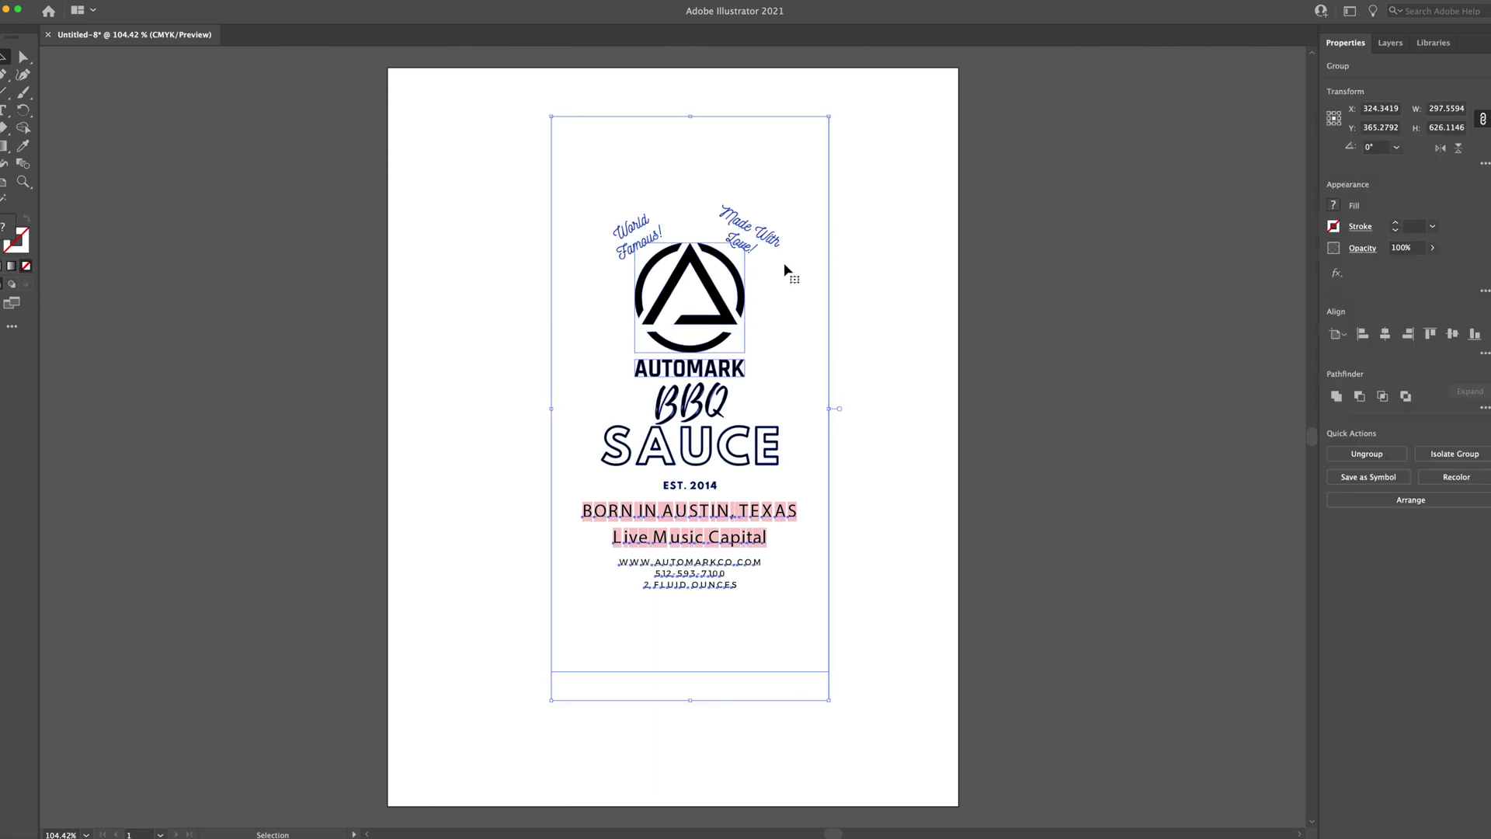
click(1367, 453)
click(866, 330)
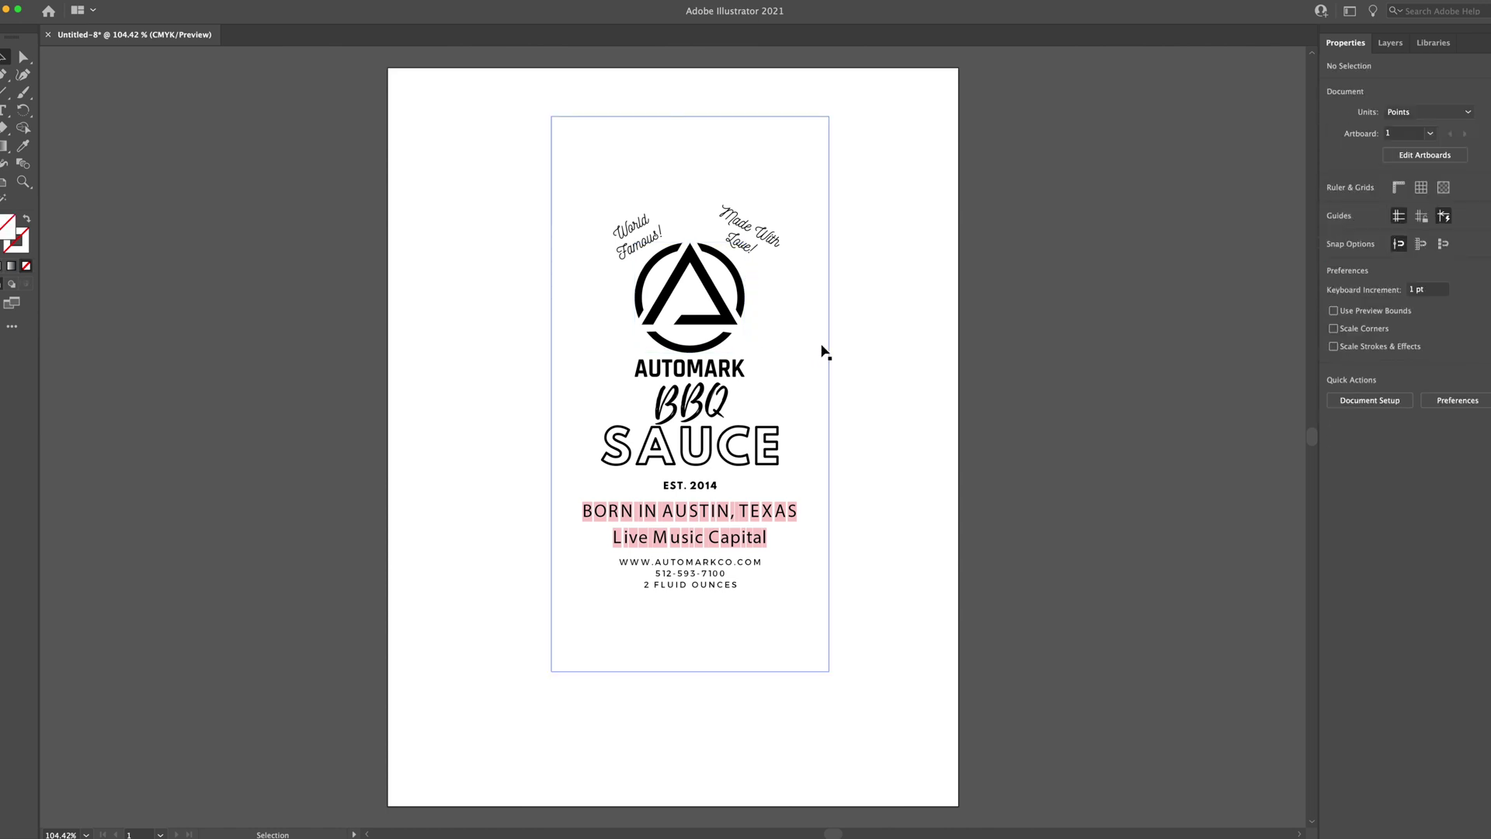
Select the empty background rectangle around the label, then deselect it
click(798, 669)
click(783, 688)
click(829, 622)
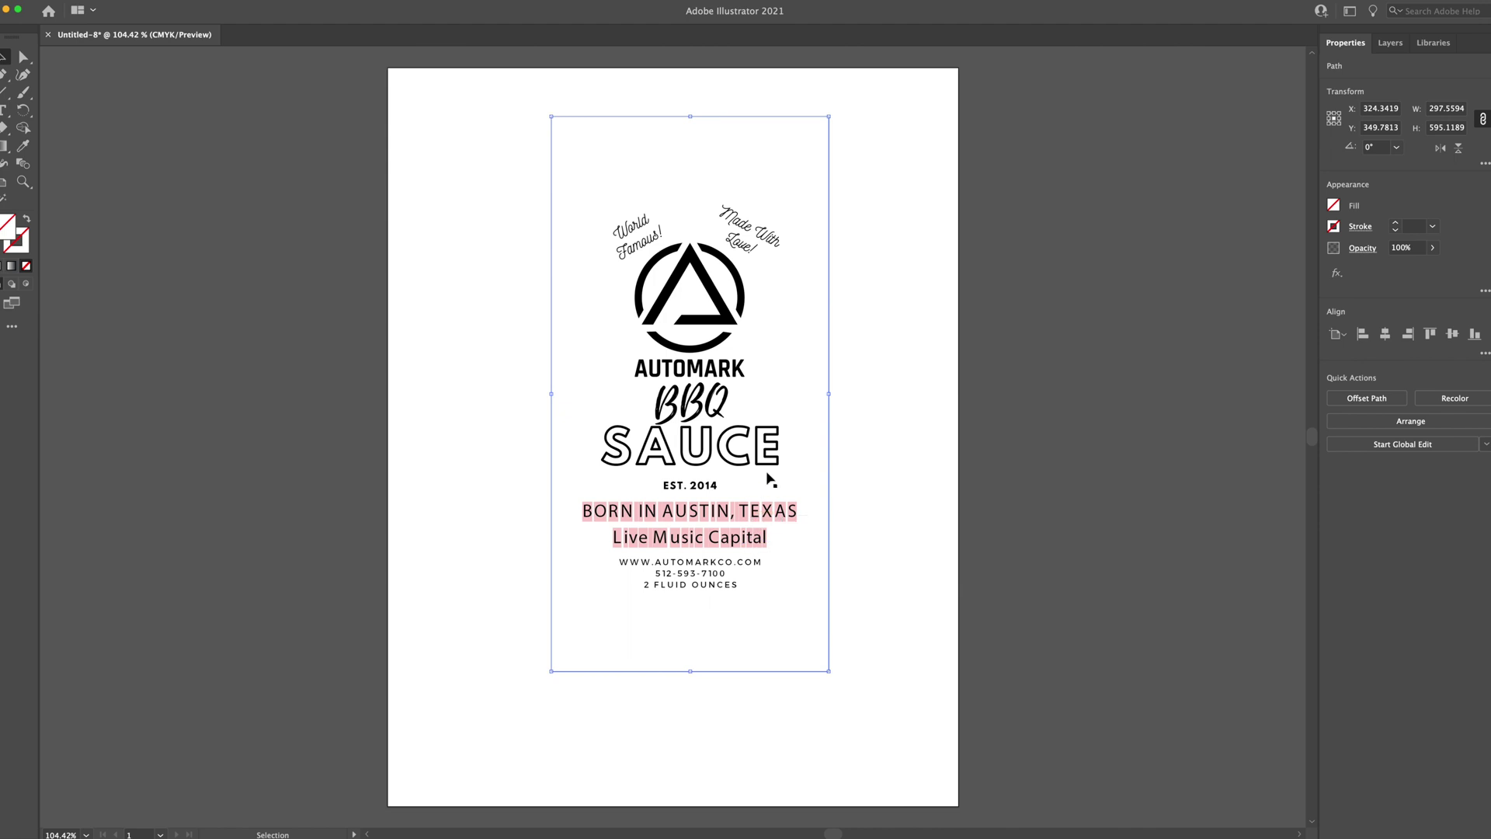
click(744, 379)
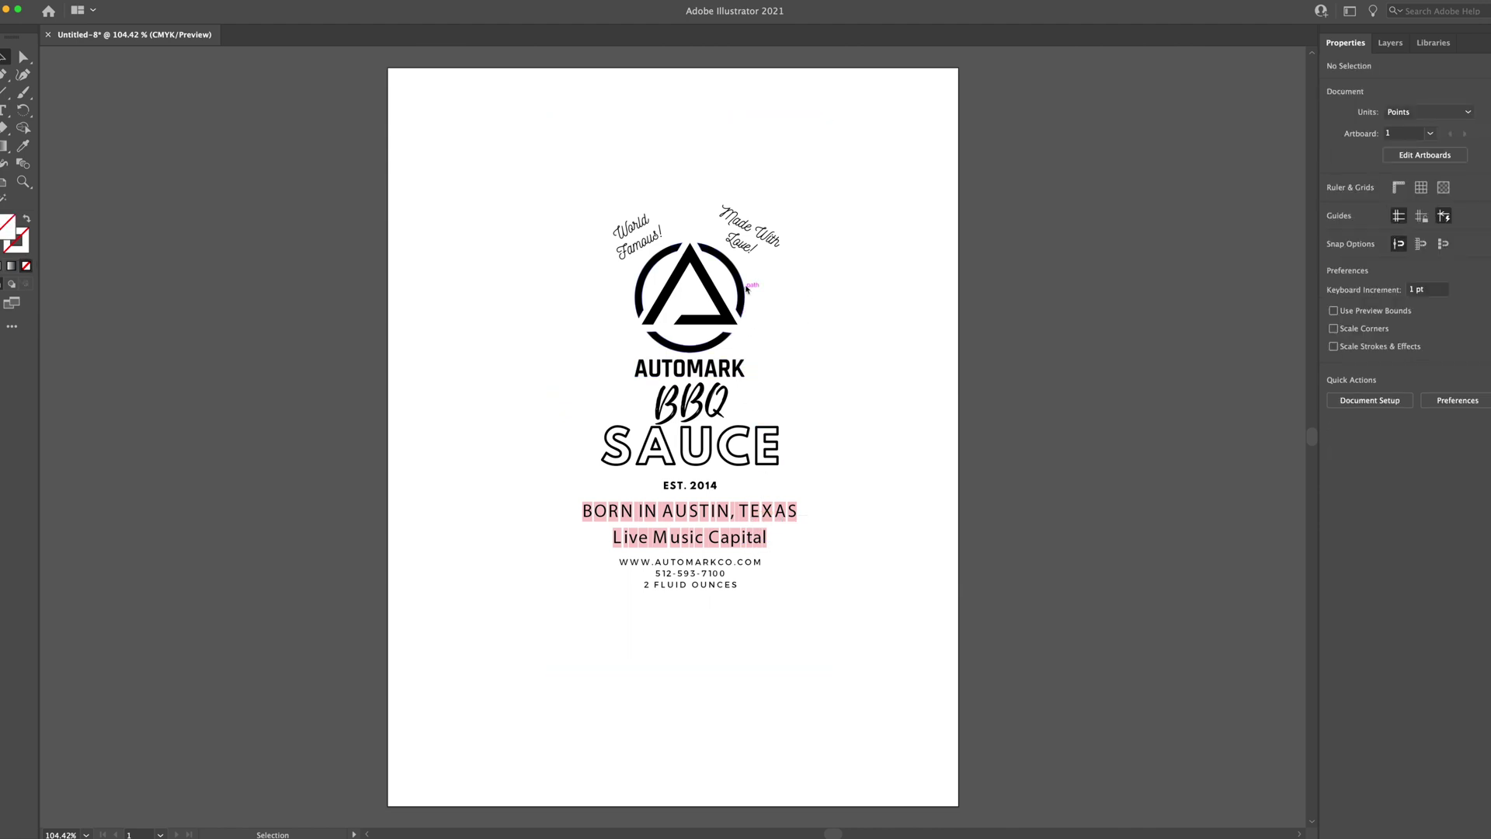
Convert the BORN IN AUSTIN and website/fluid ounces text blocks to outlines
click(668, 538)
click(814, 504)
click(577, 551)
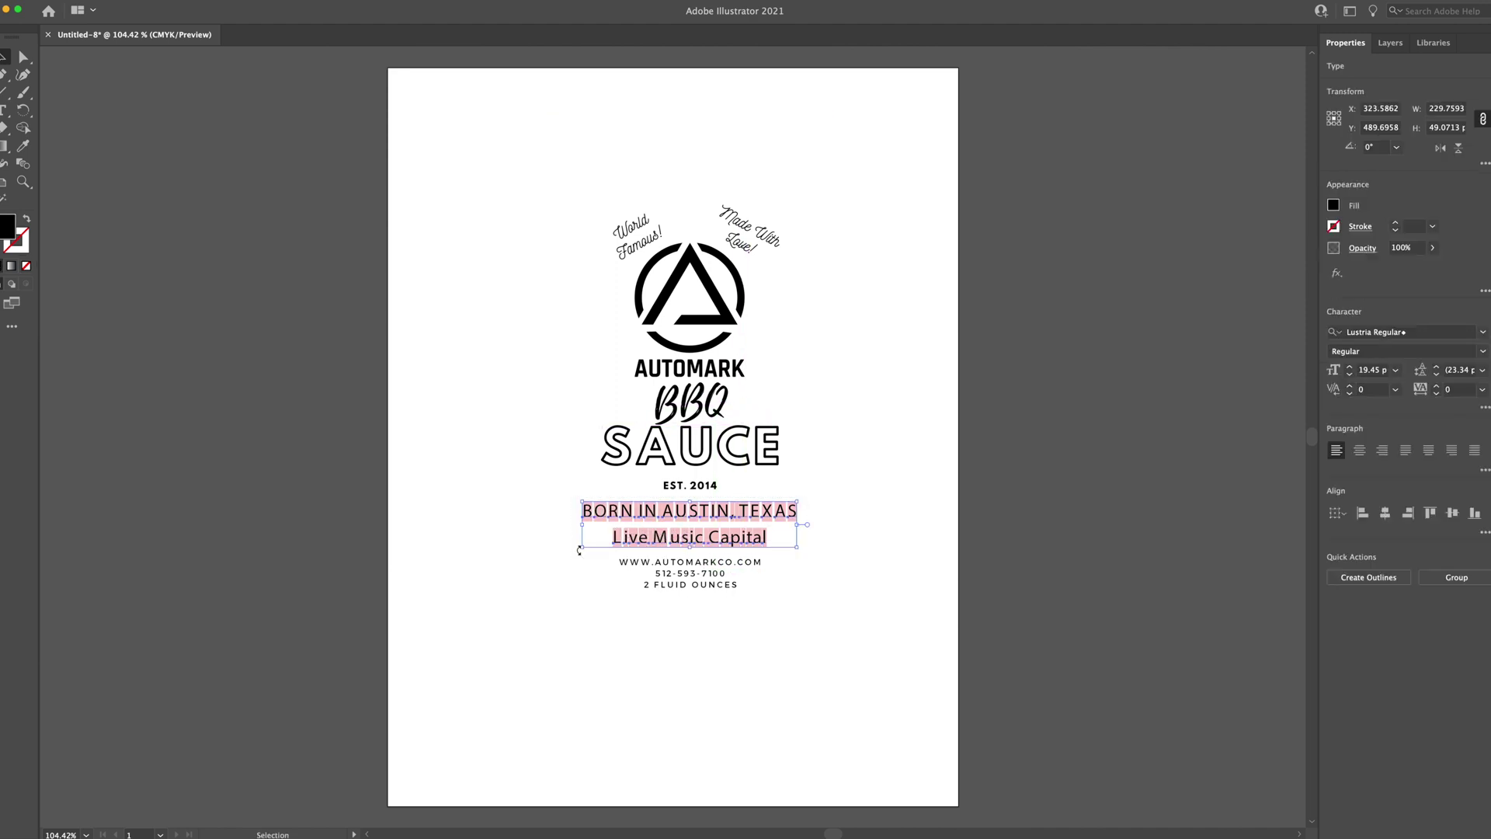
click(1337, 577)
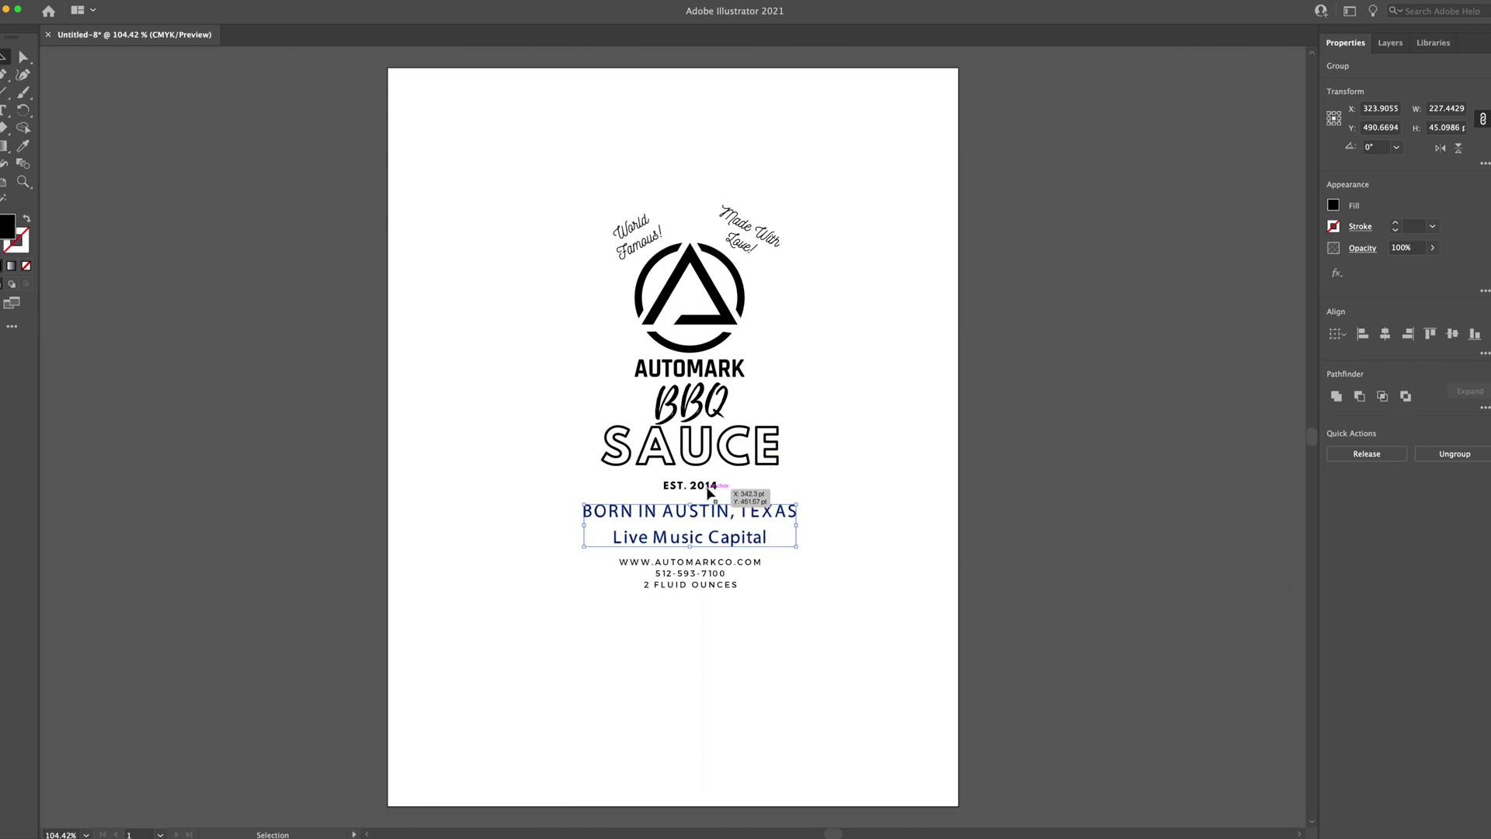
drag(775, 563, 599, 599)
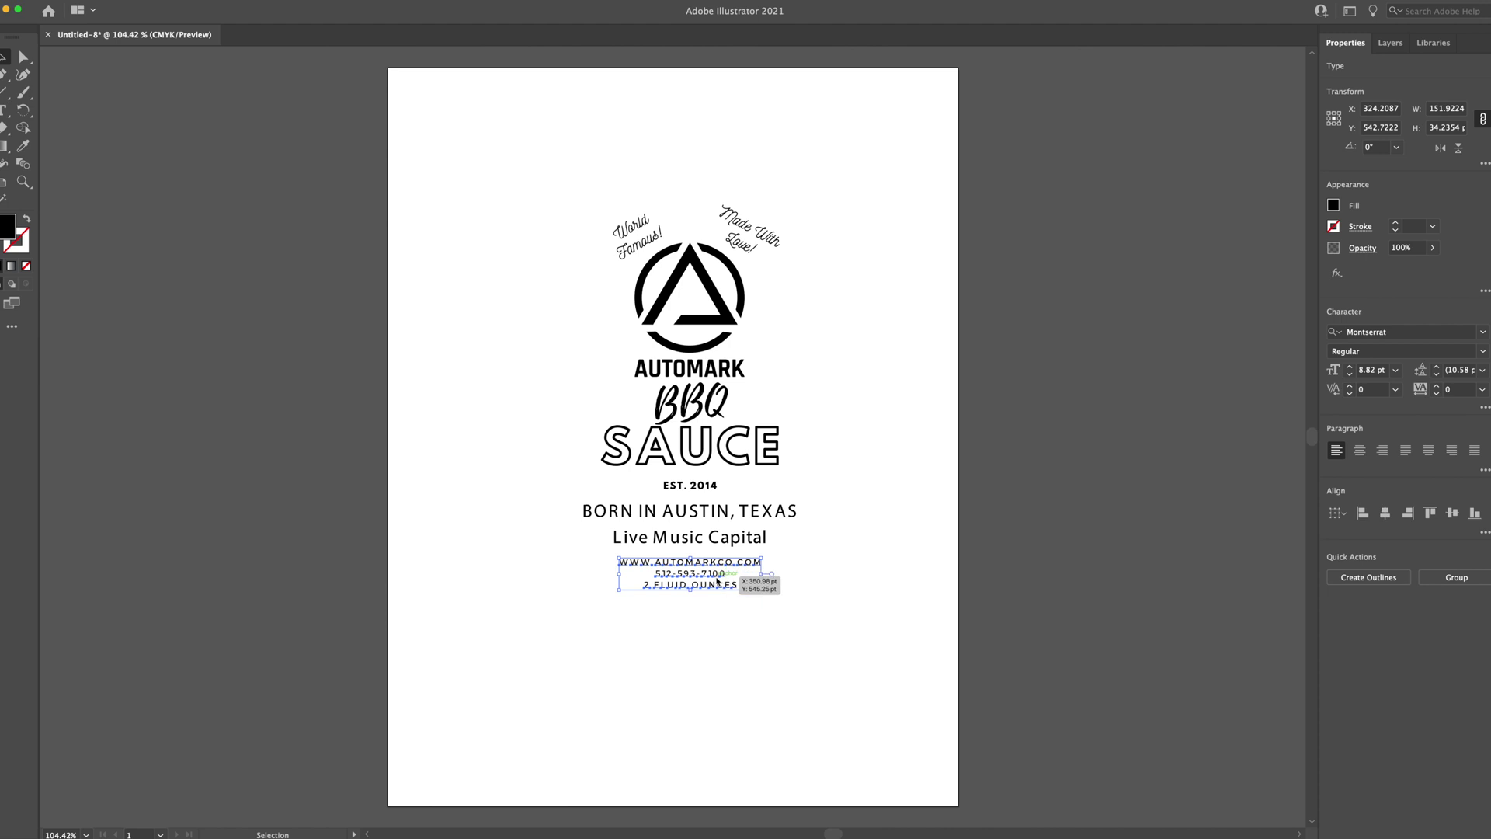
key(super+shift+o)
Give all the label artwork no fill and a 0.25 pt black stroke
drag(803, 173, 559, 643)
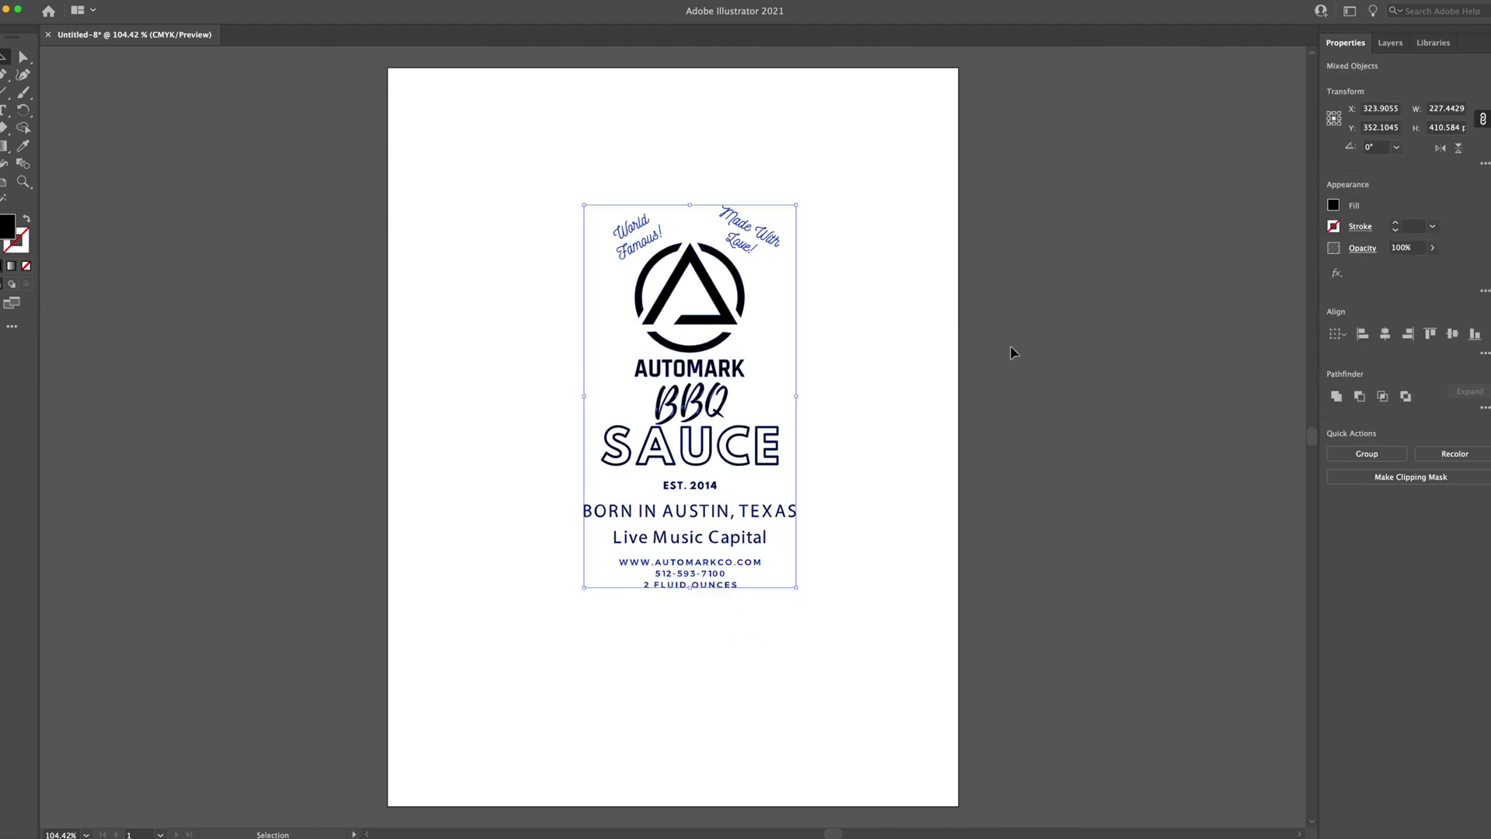
click(1333, 206)
click(1172, 258)
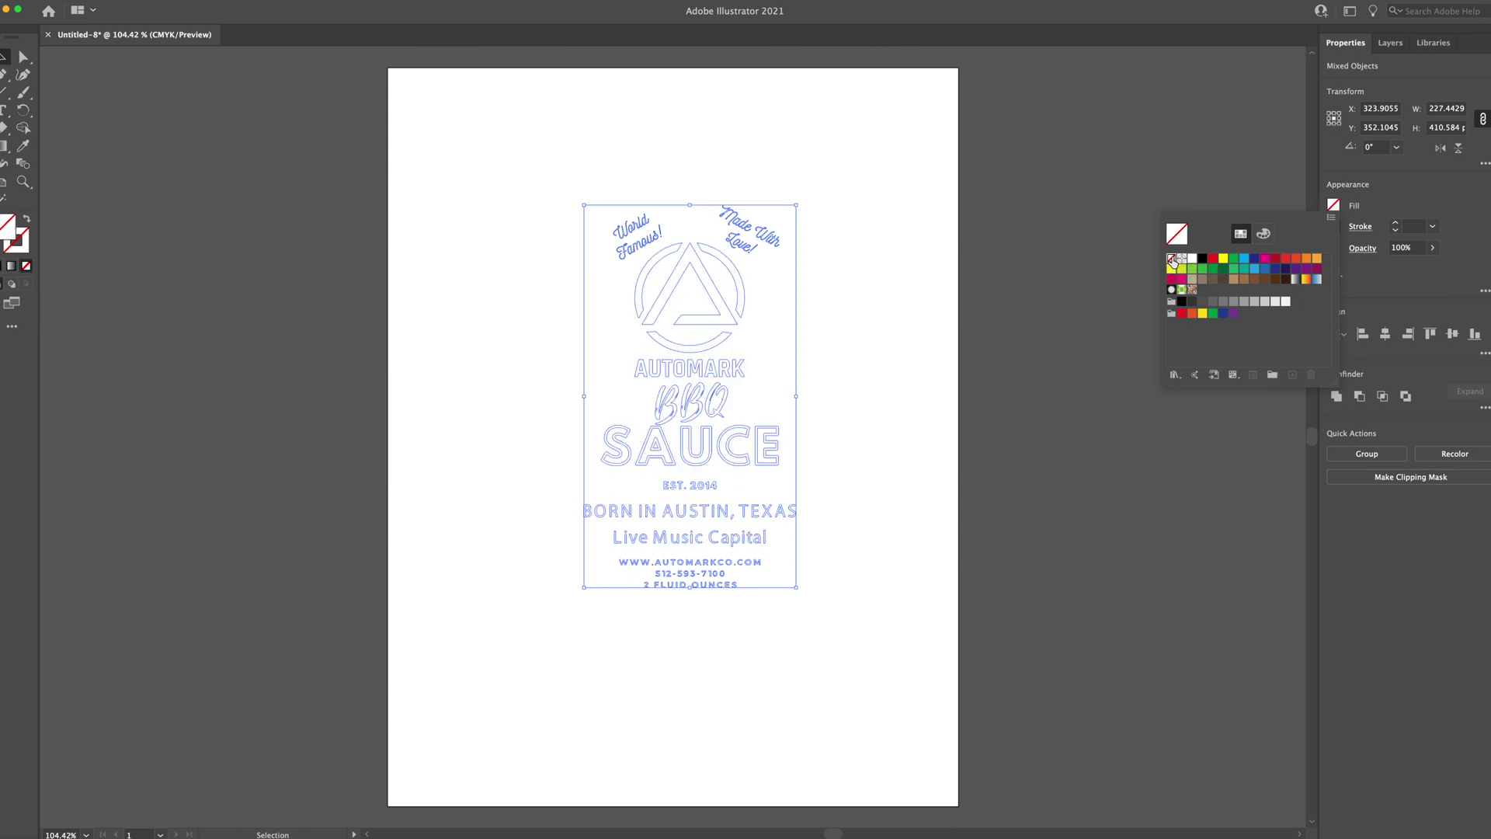
click(1396, 225)
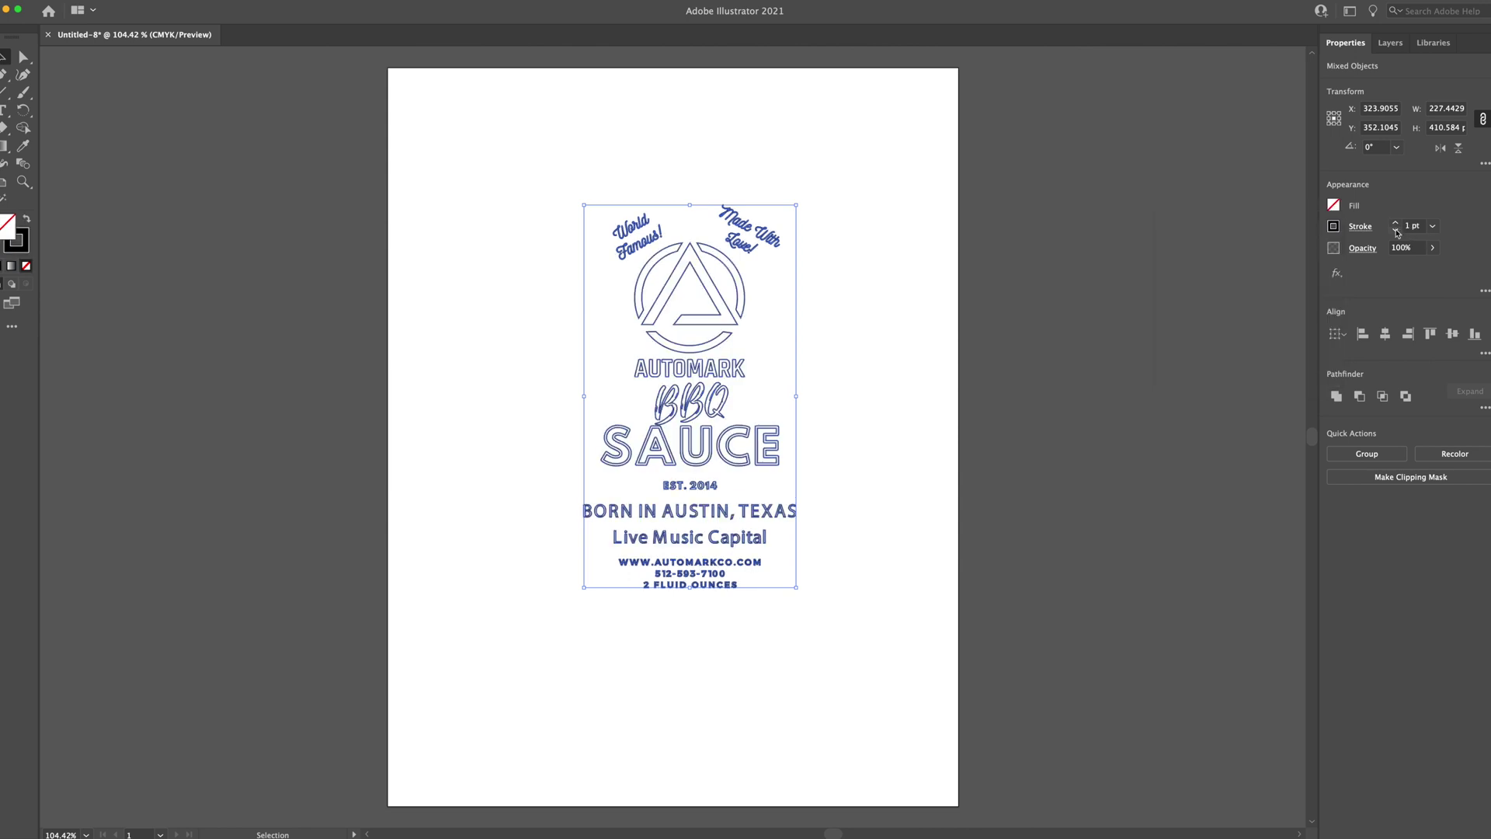
click(1395, 231)
click(1396, 231)
click(1396, 231)
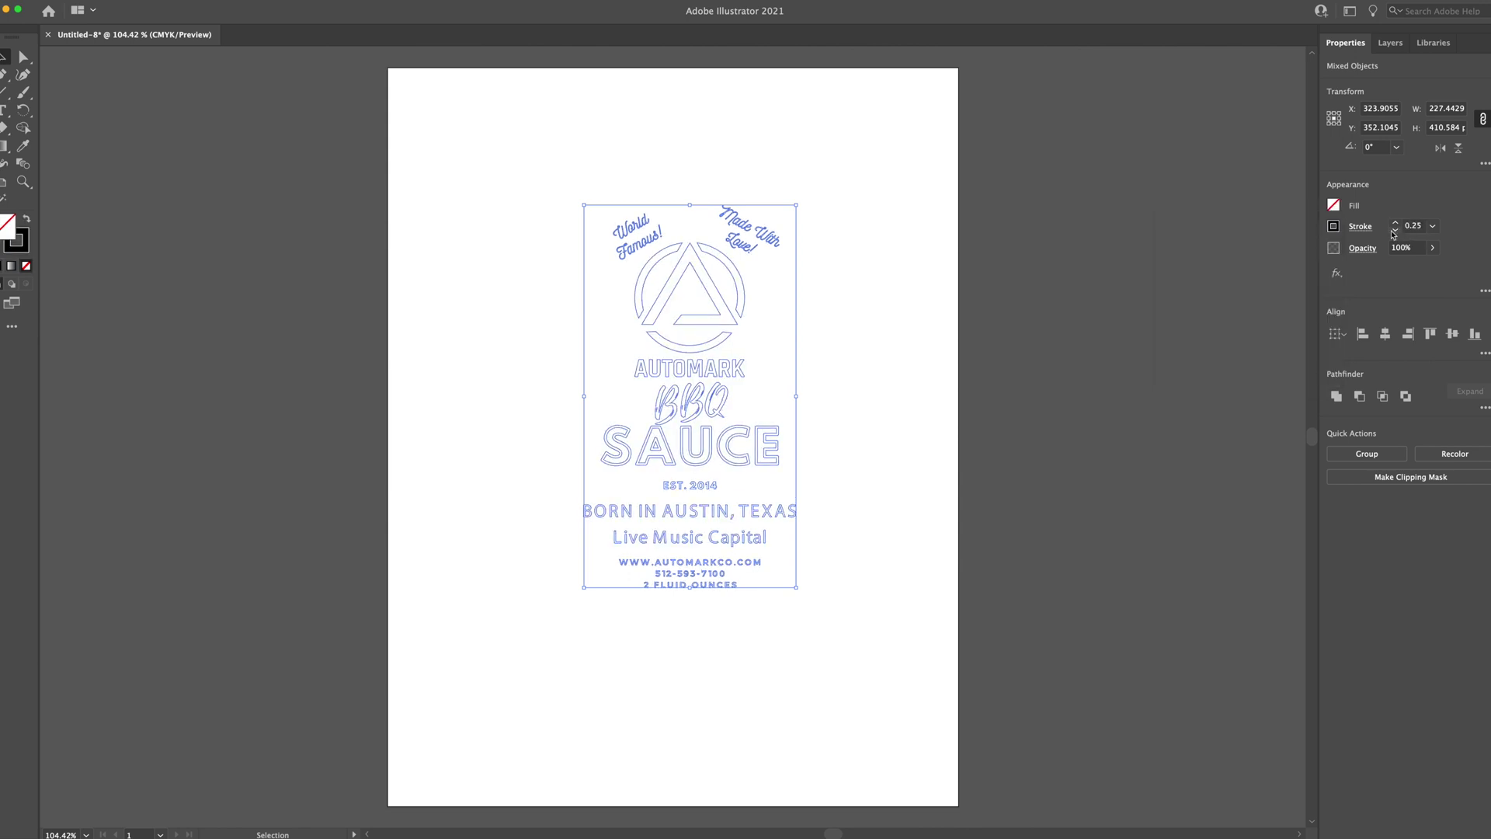
click(894, 299)
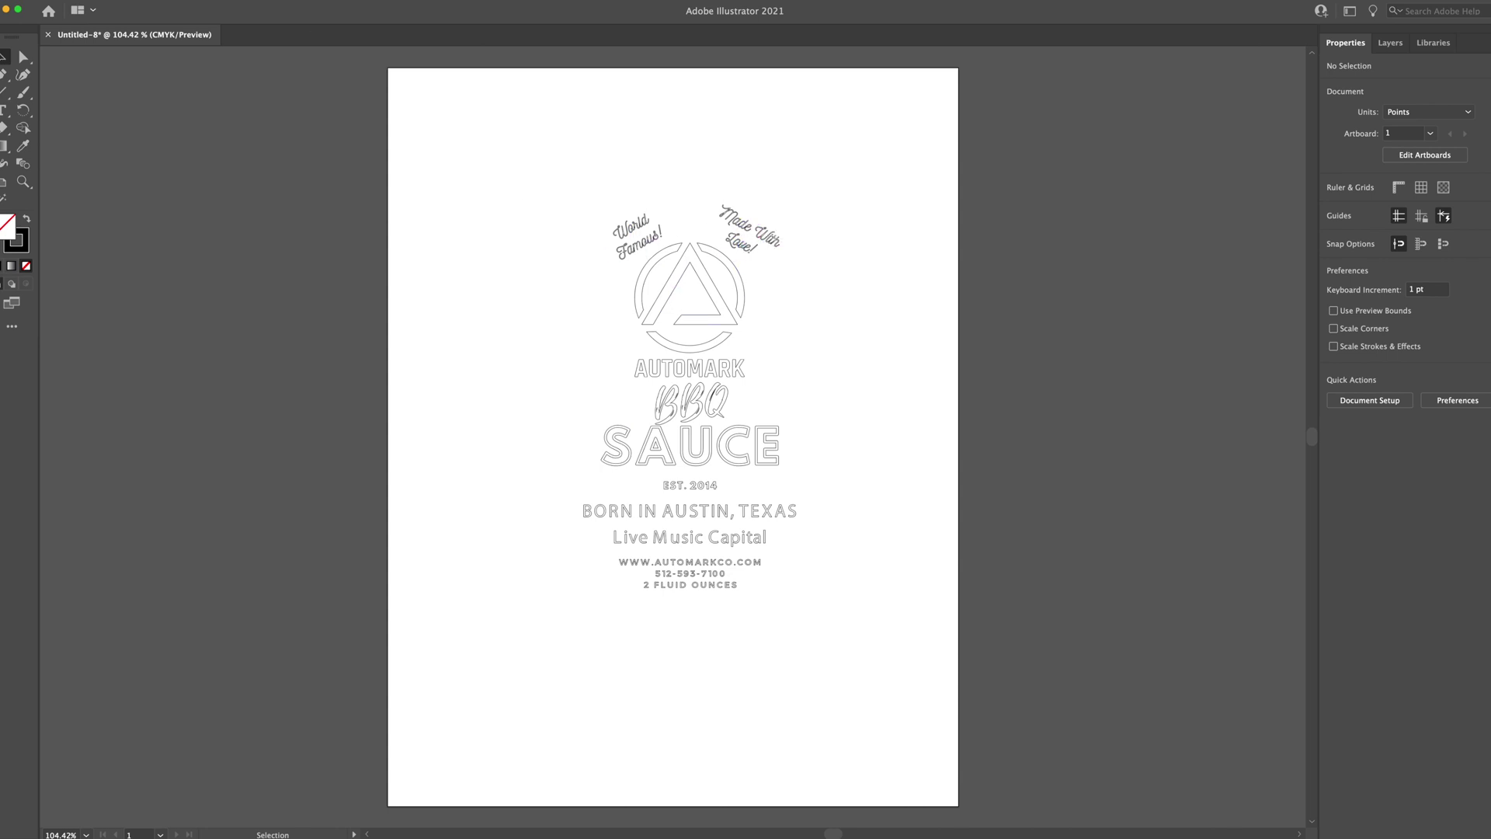
click(74, 2)
Export the label as BBQ.svg in SVG format, accepting the default SVG options
mouse_move(139, 230)
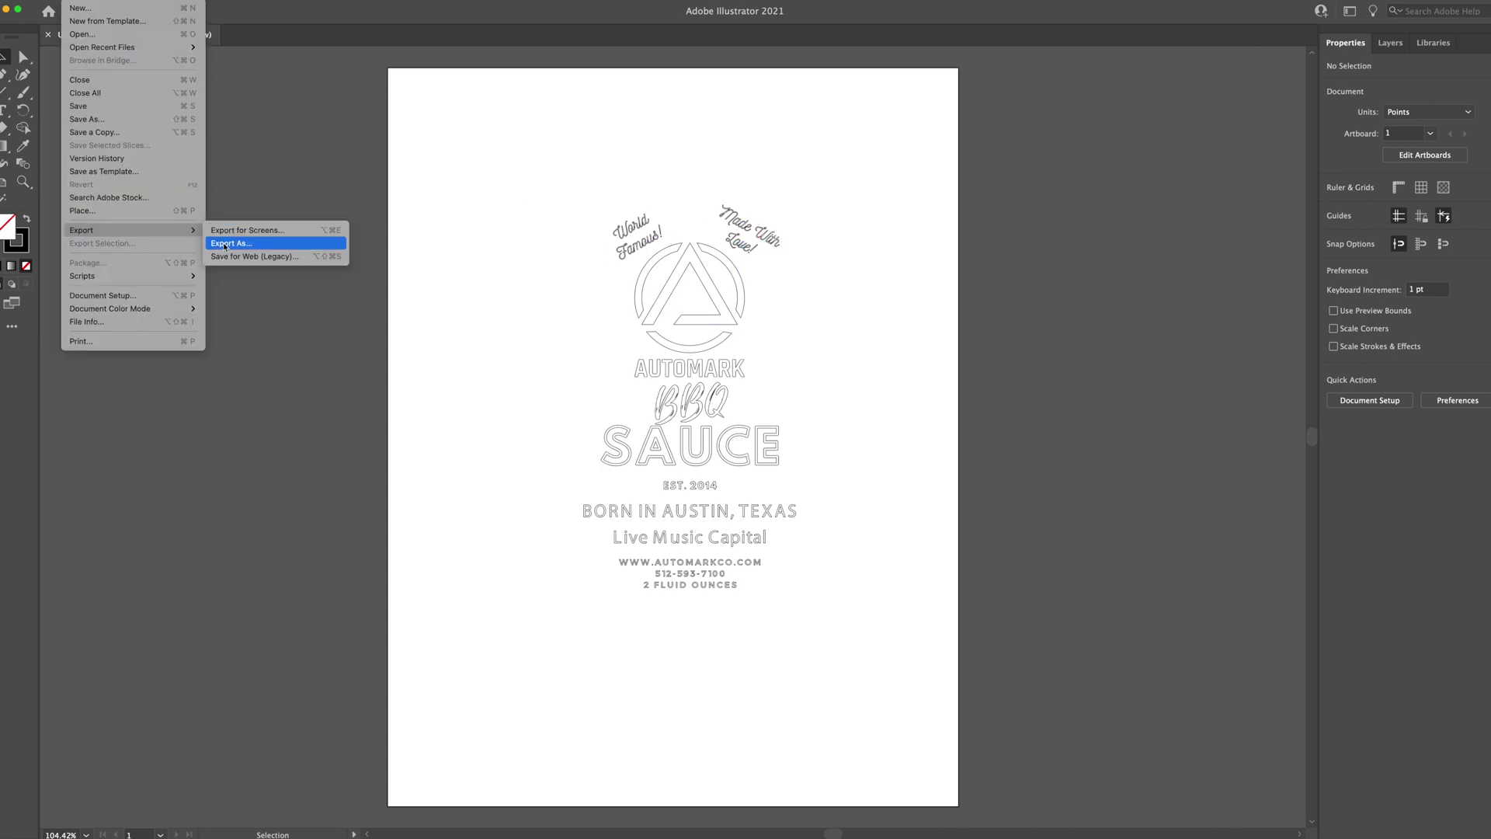
click(224, 246)
click(713, 343)
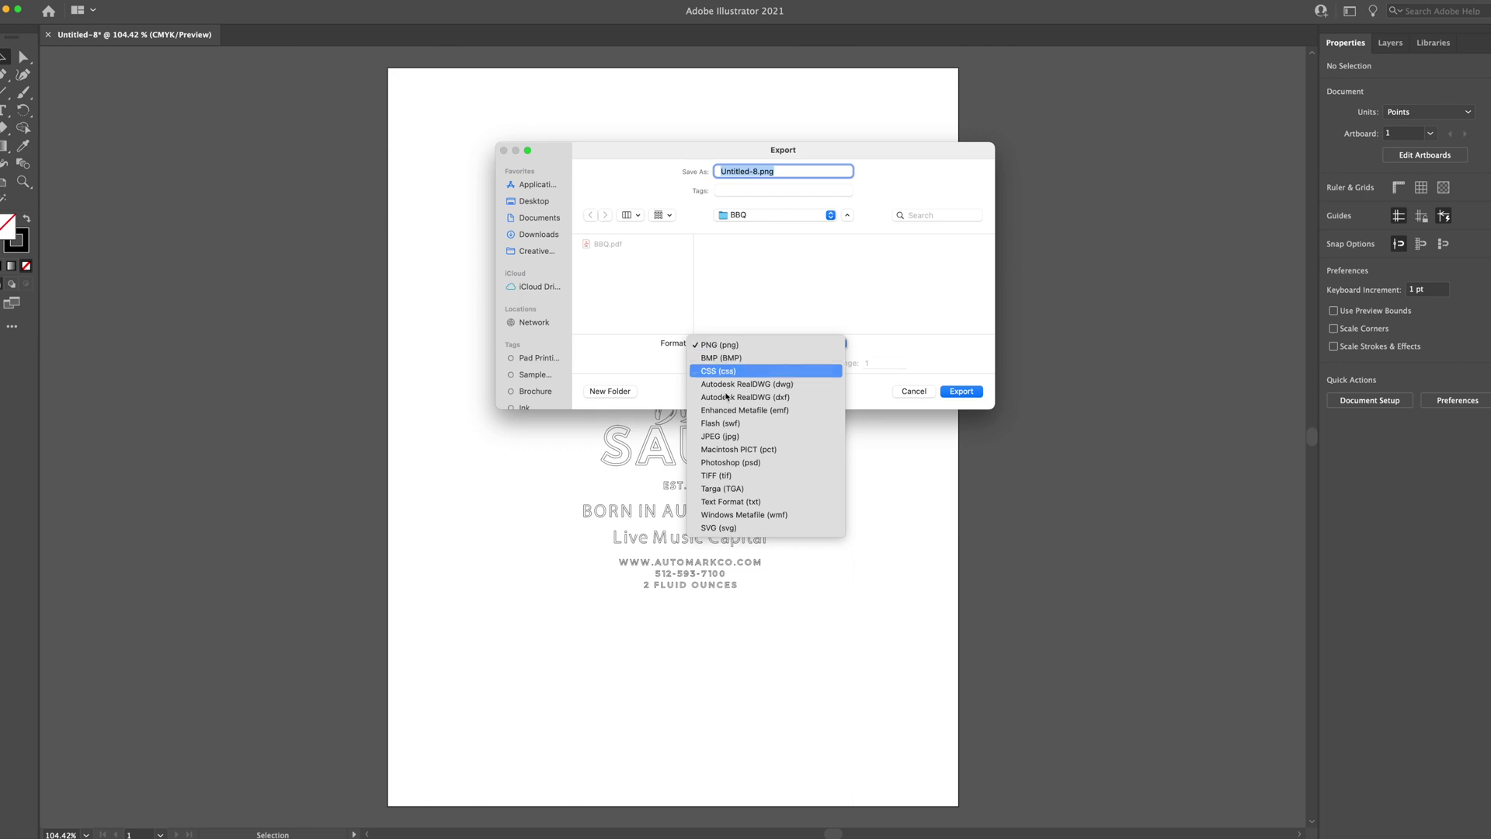
click(718, 527)
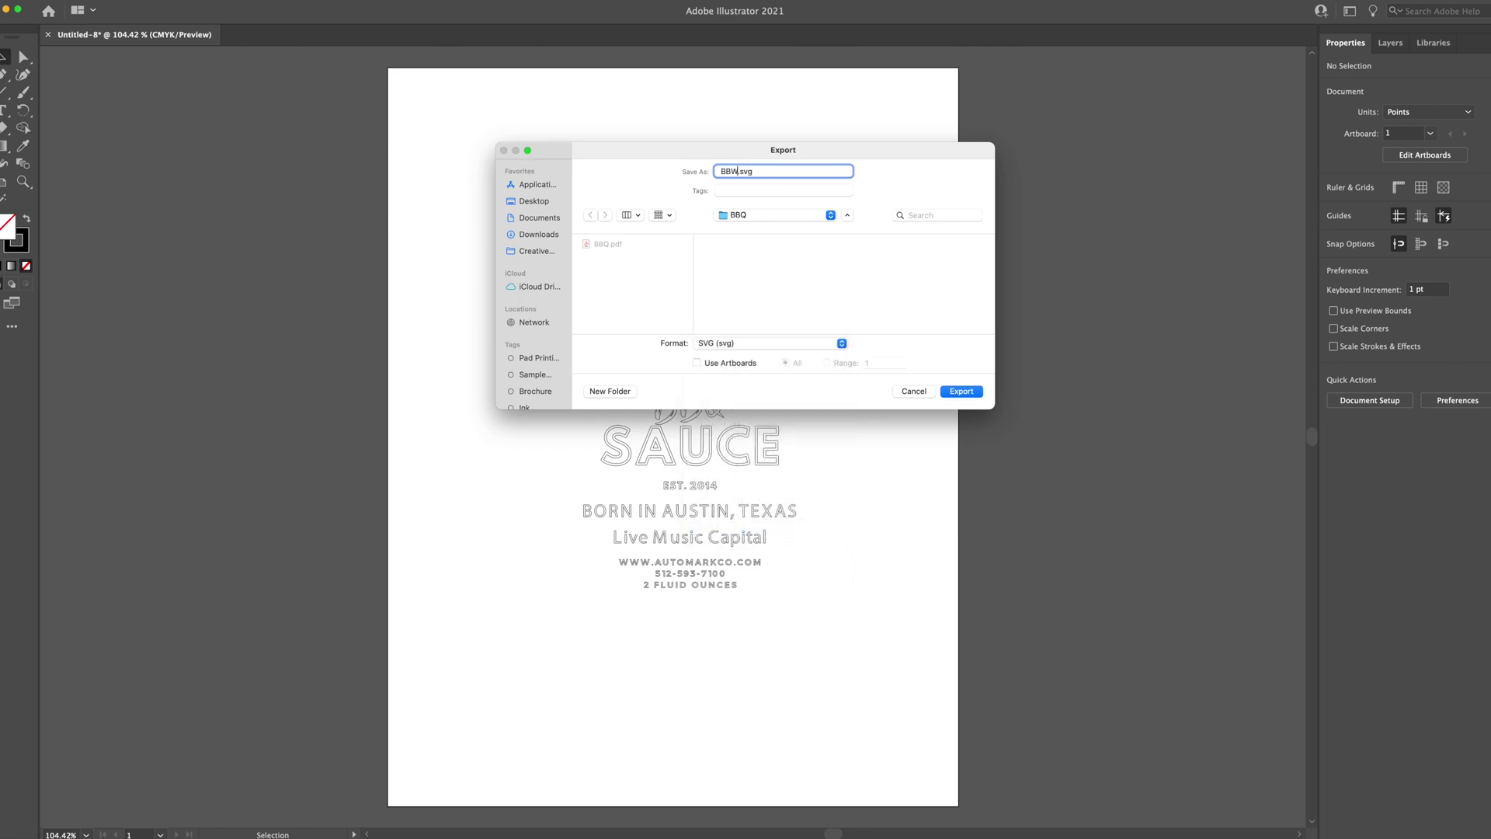
click(963, 391)
key(Return)
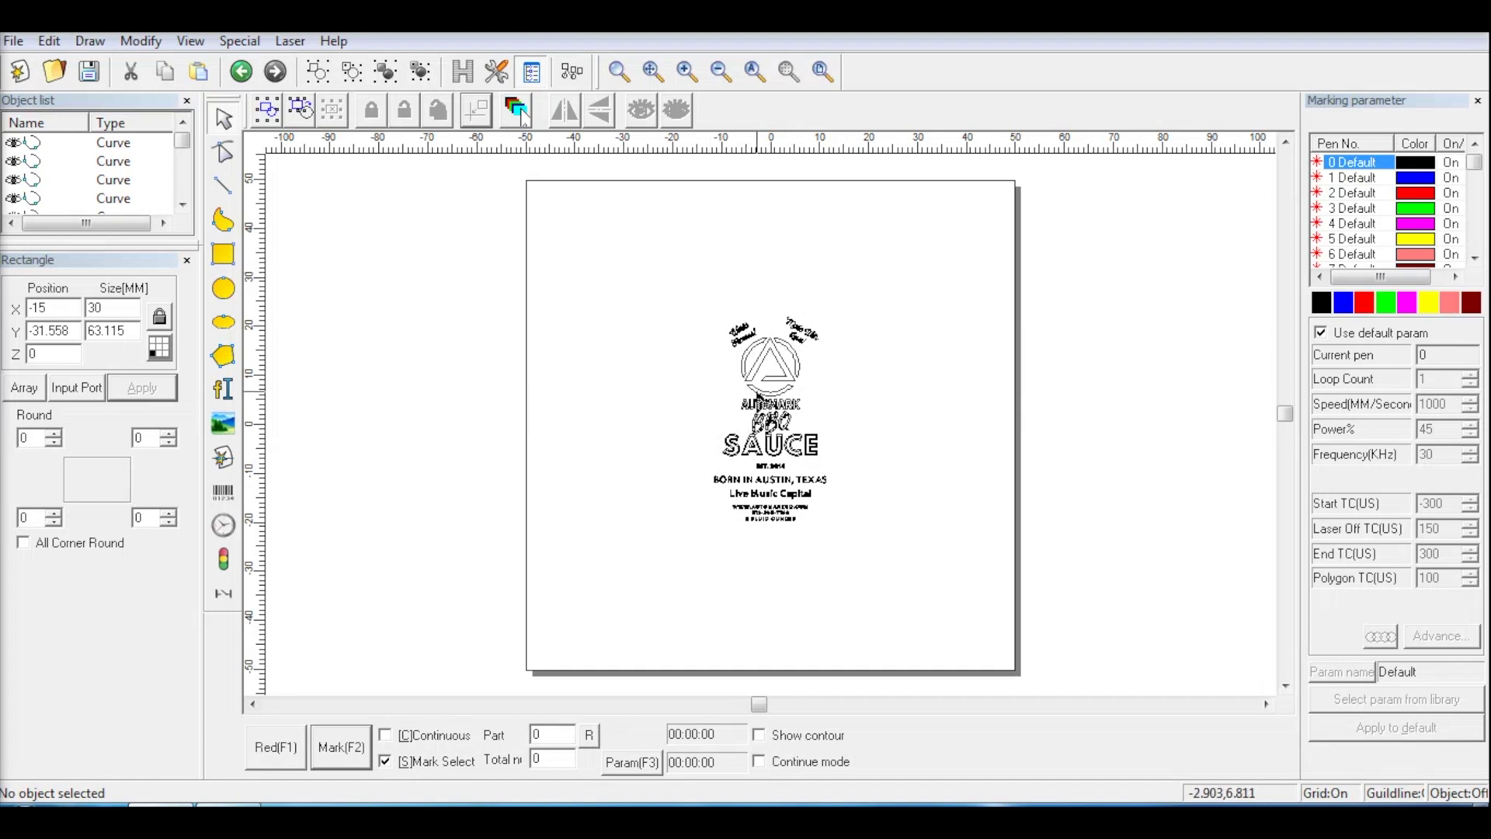
Select all the imported label curves and group them into one object
drag(683, 281, 871, 598)
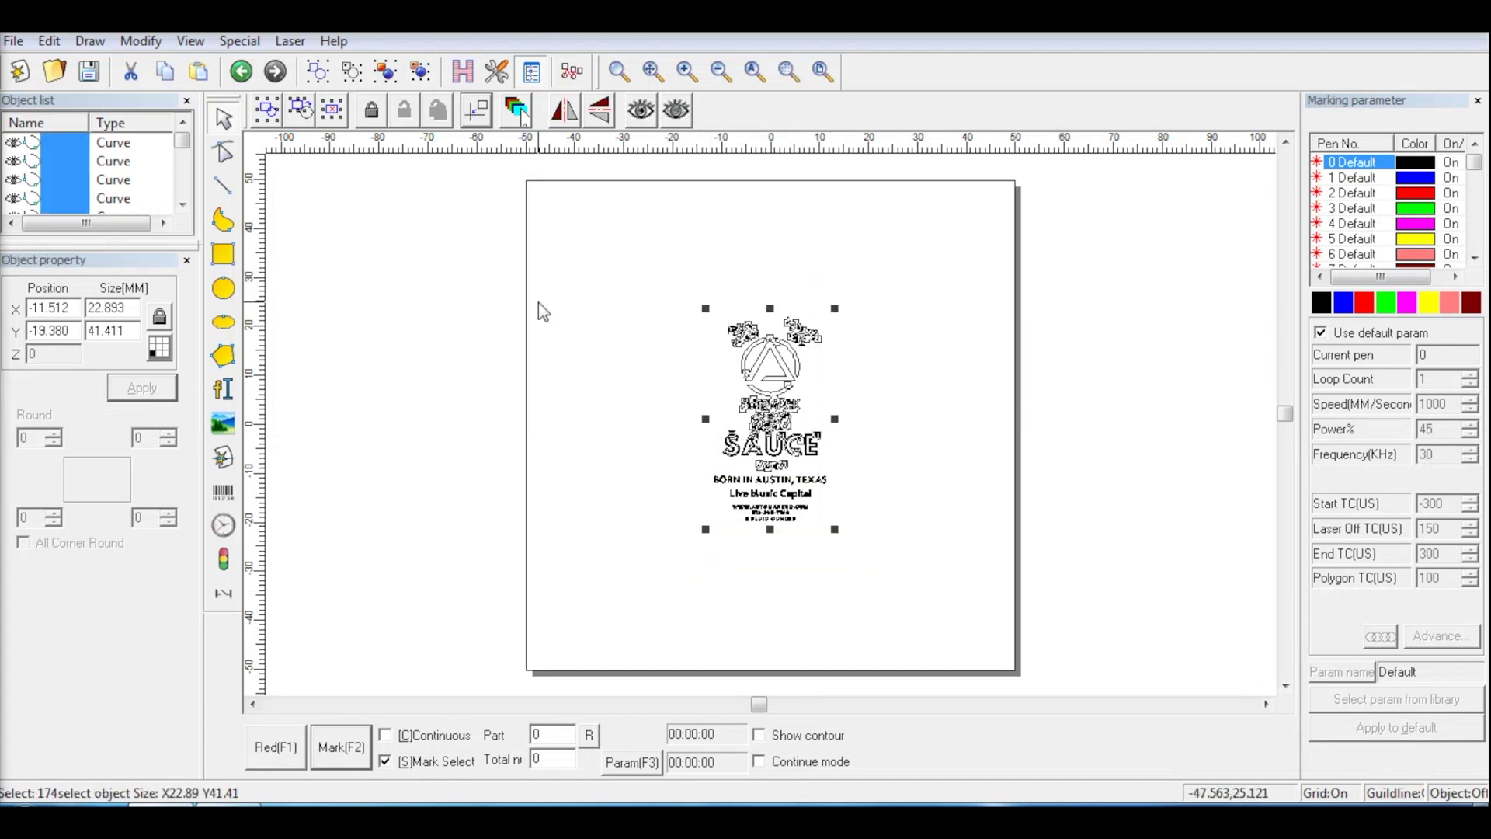
click(403, 82)
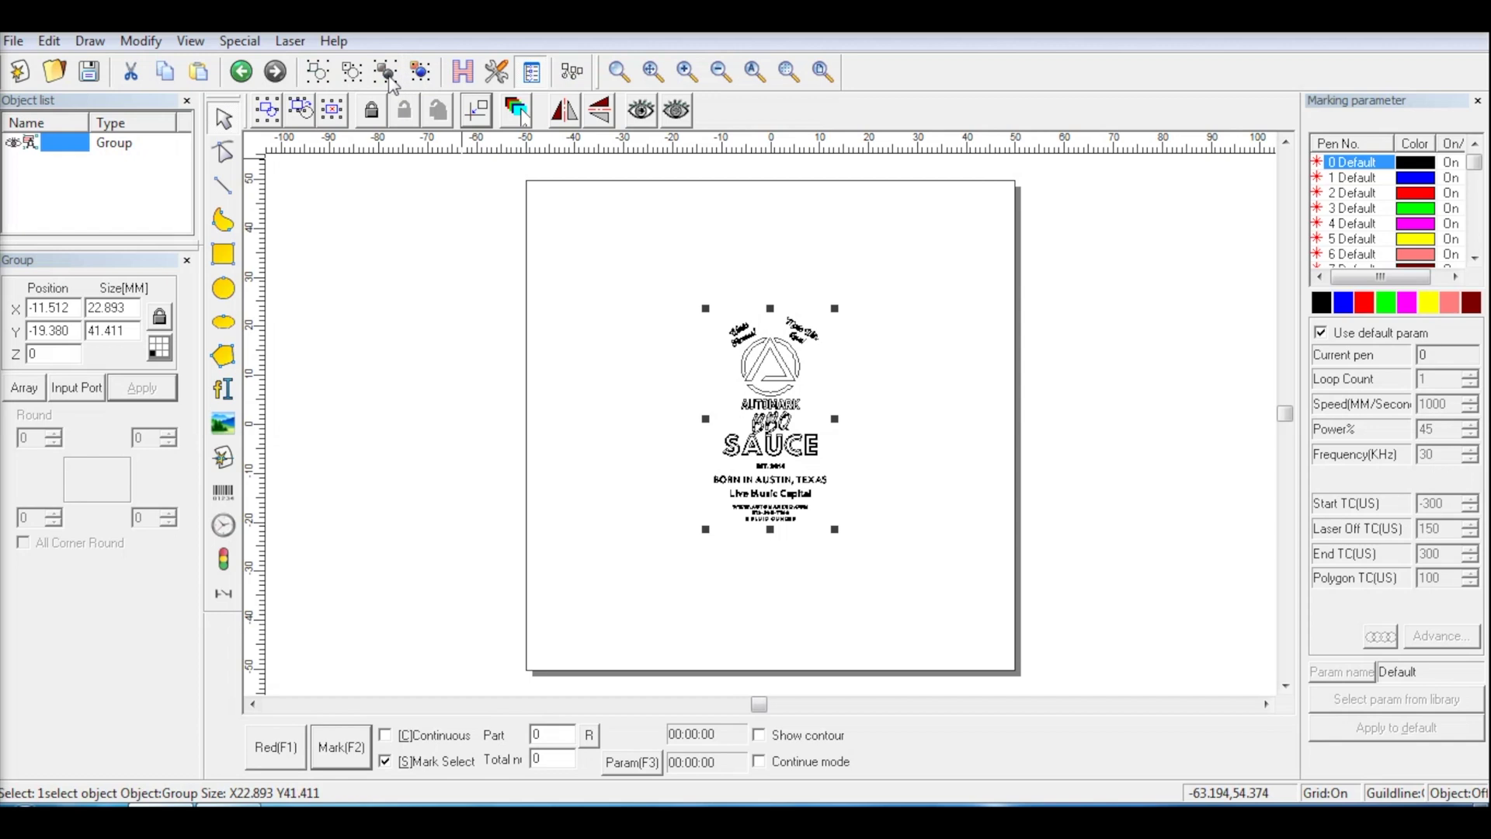
click(249, 46)
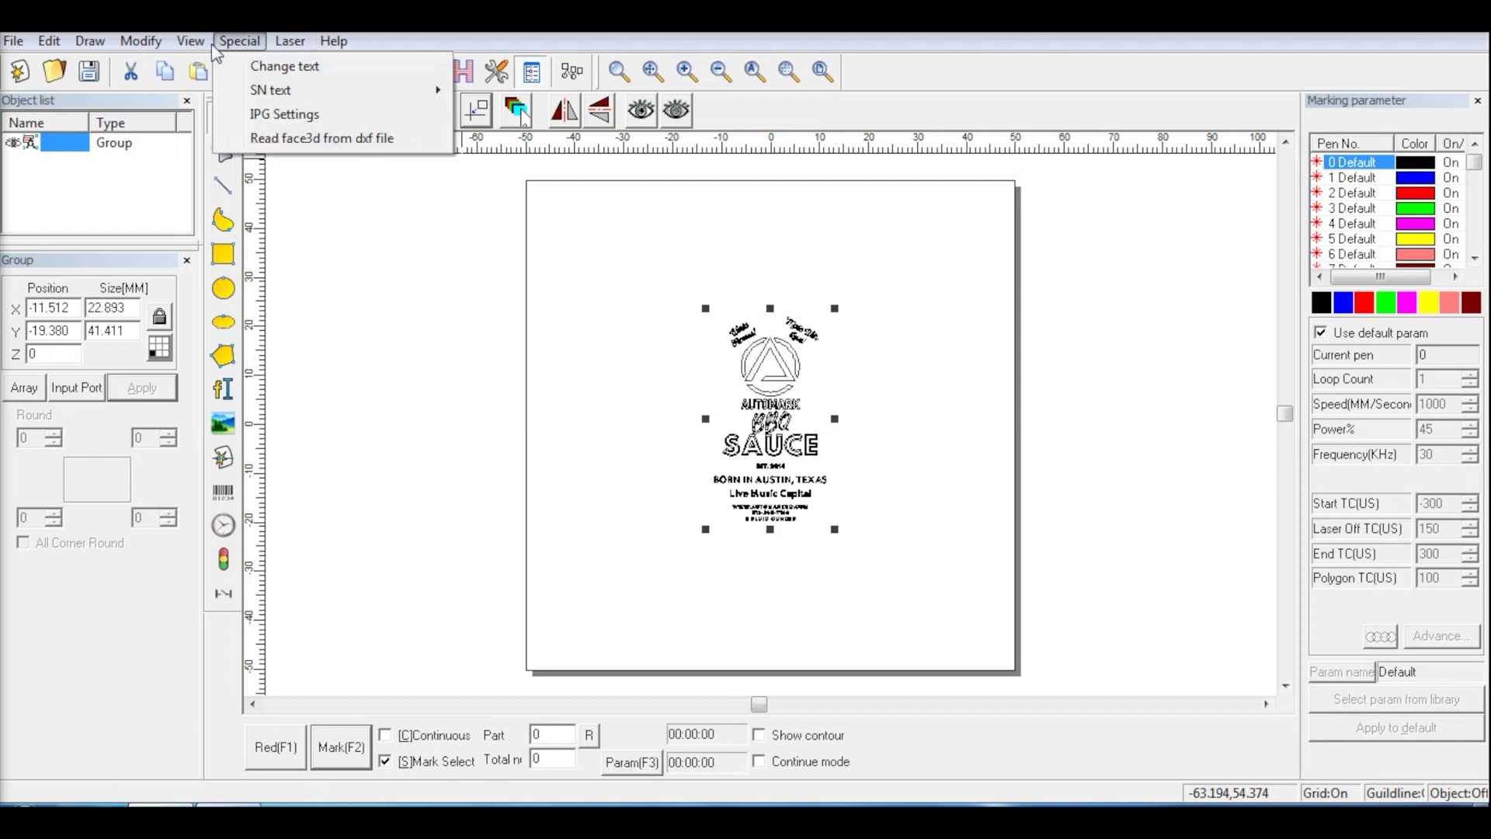
Rotate the label group 180° with Transform and recentre it on the page
mouse_move(200, 44)
mouse_move(143, 42)
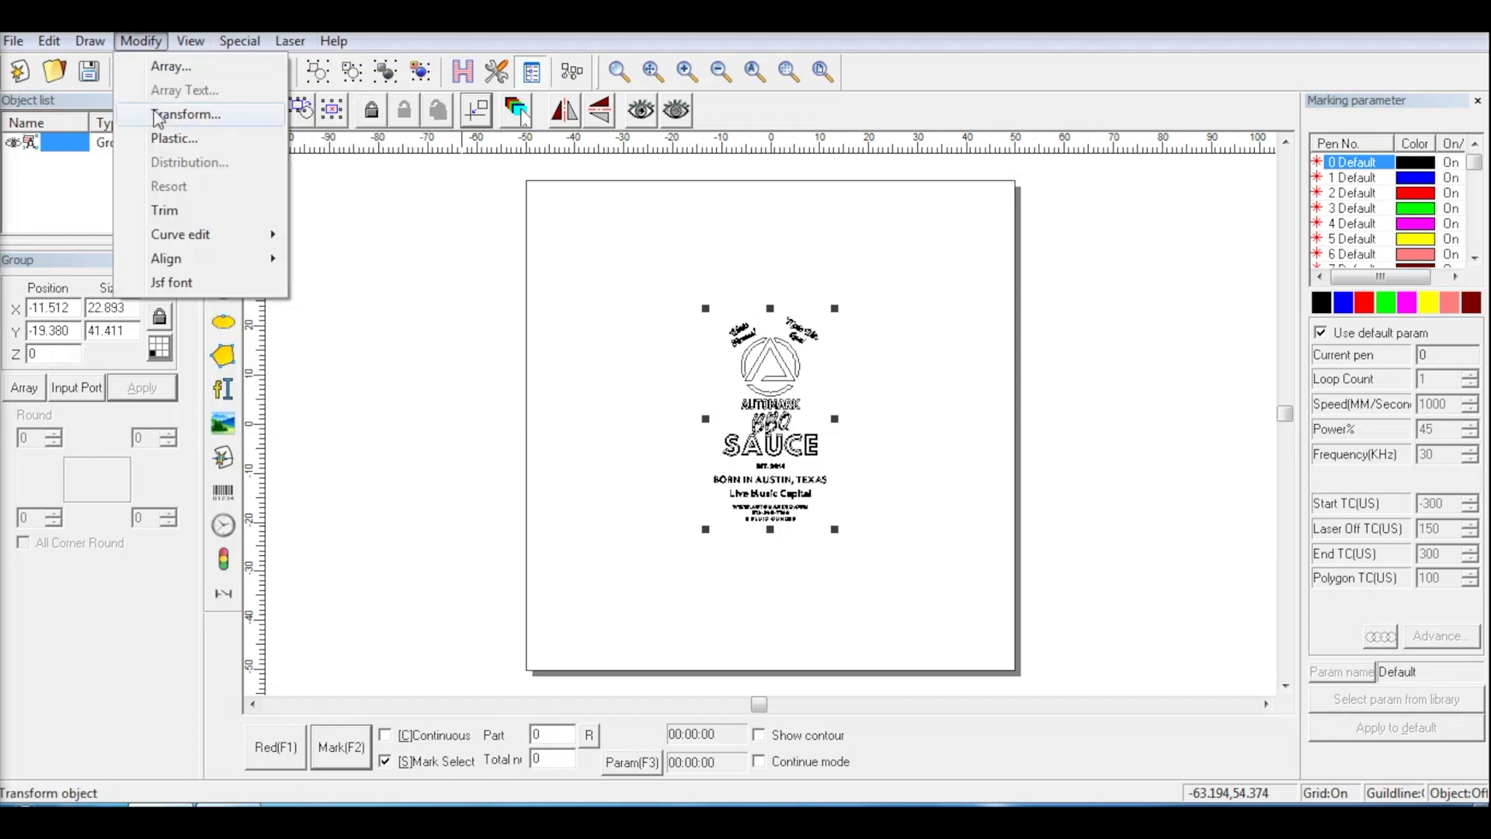
click(163, 114)
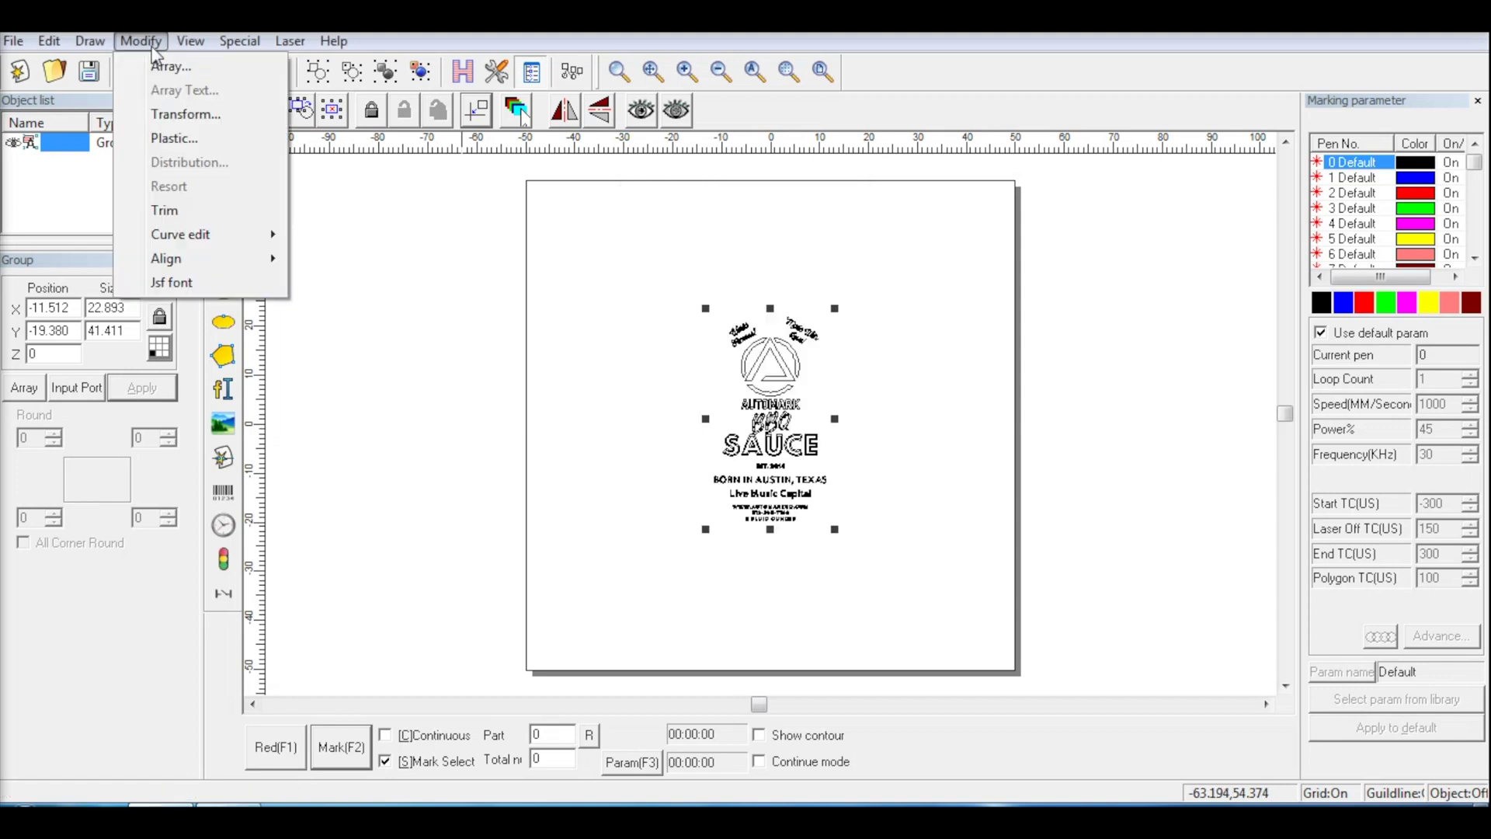
click(163, 114)
click(706, 249)
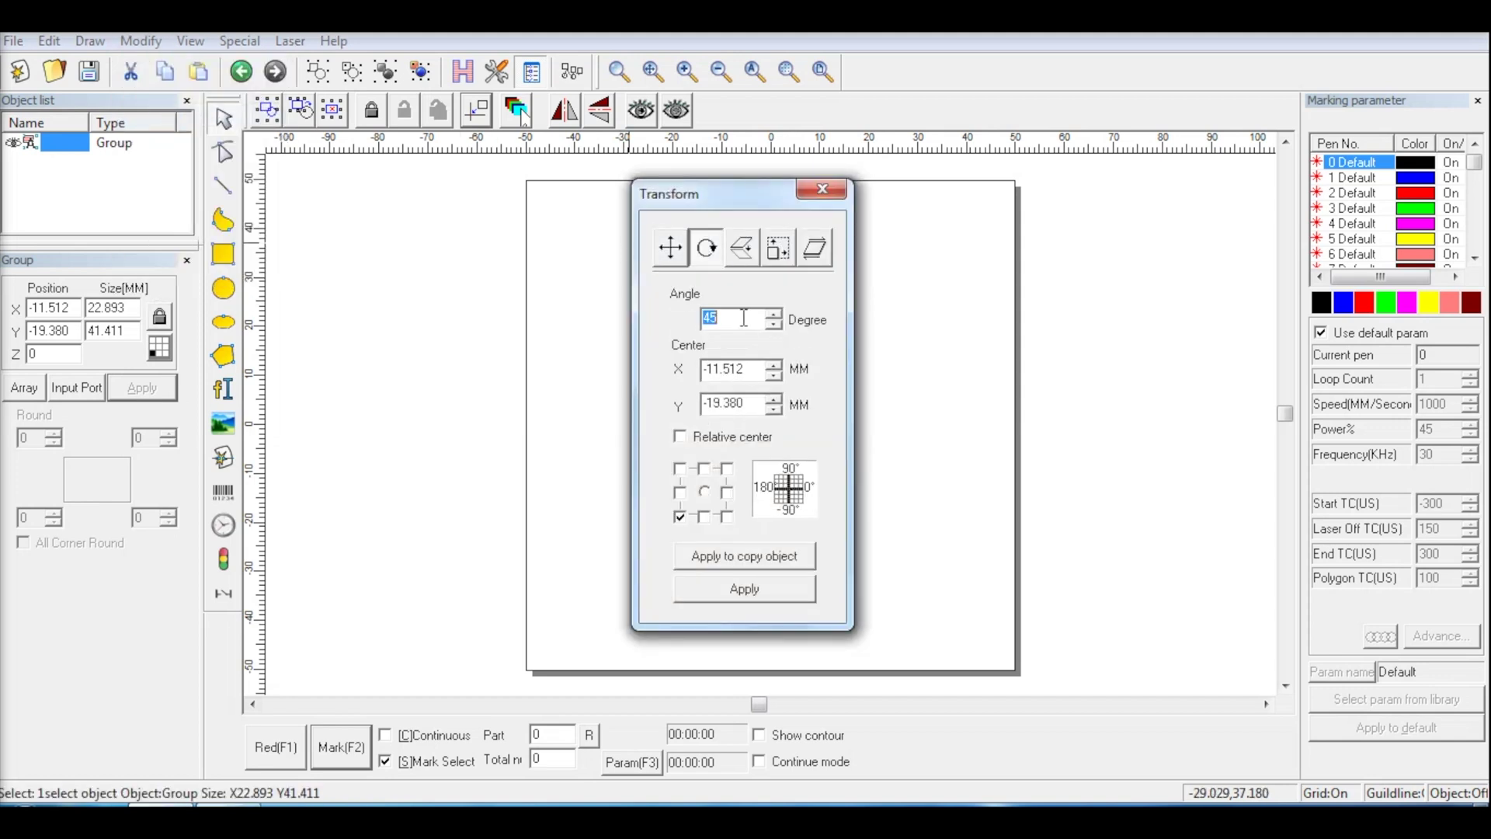
click(747, 589)
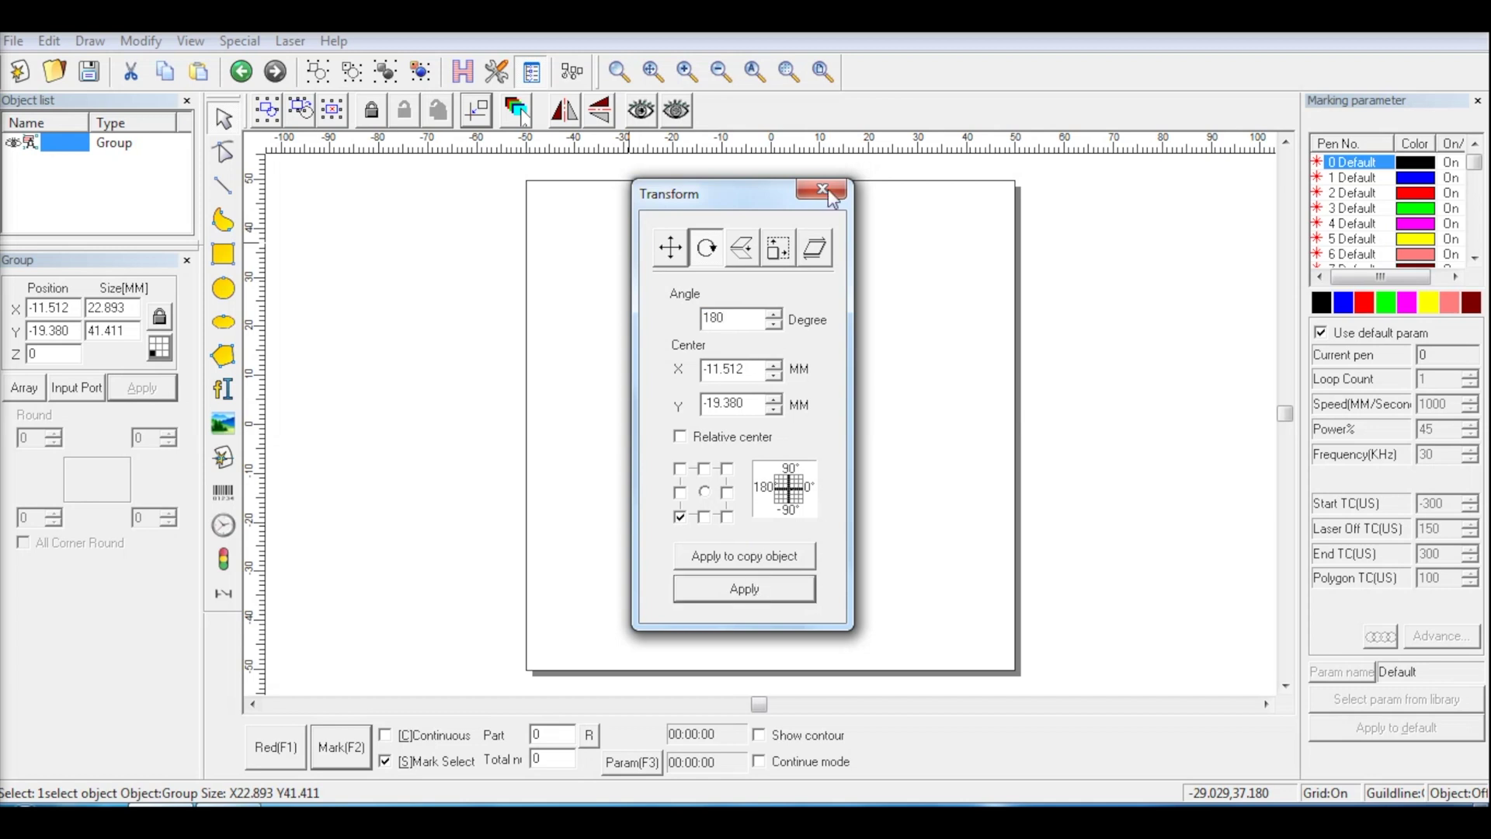
click(825, 190)
click(477, 110)
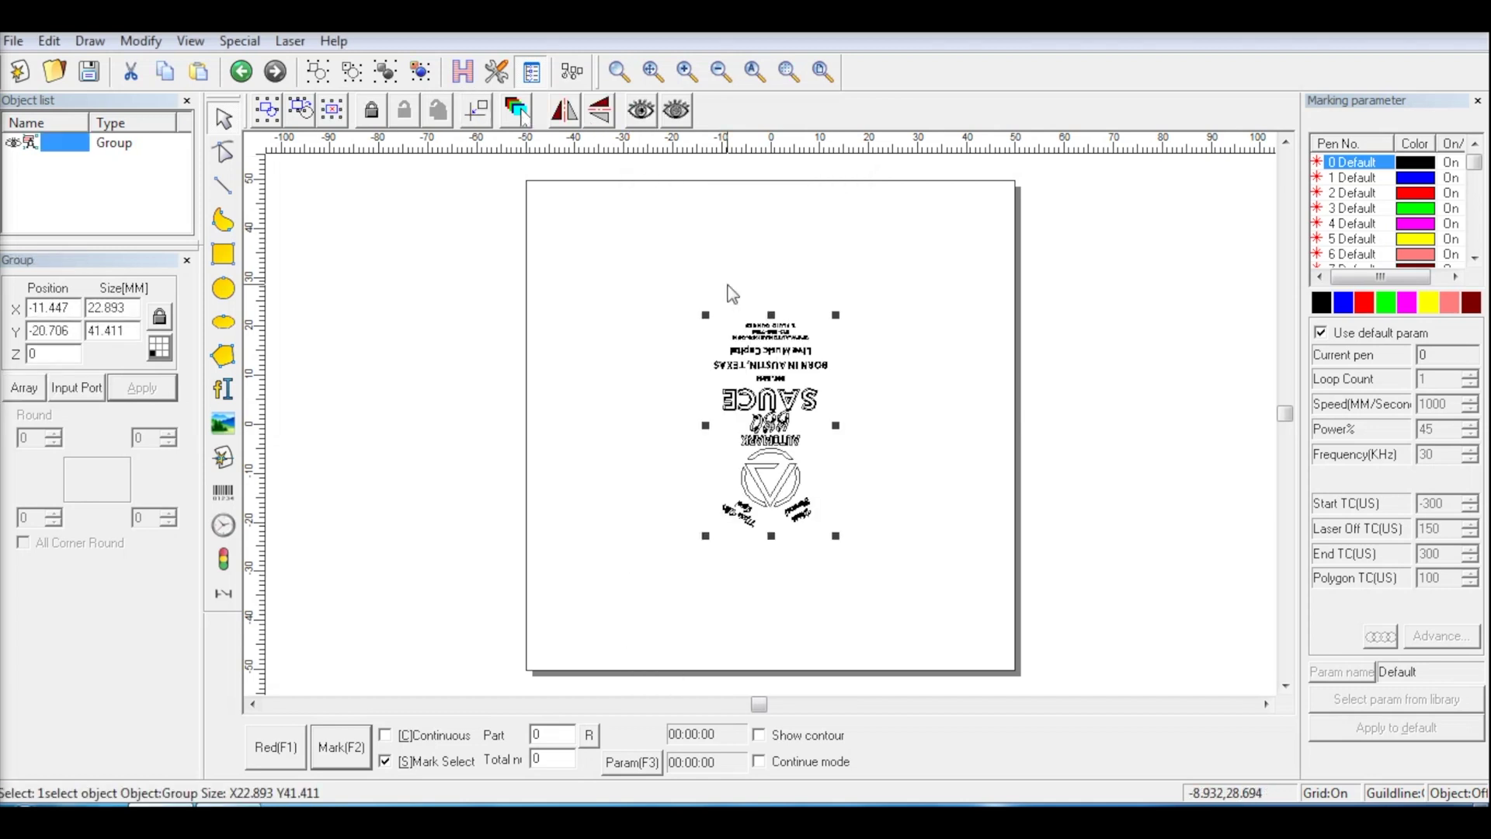
Preview with the red laser, apply 45° cross-hatch at 0.085 mm spacing, then start marking
click(272, 748)
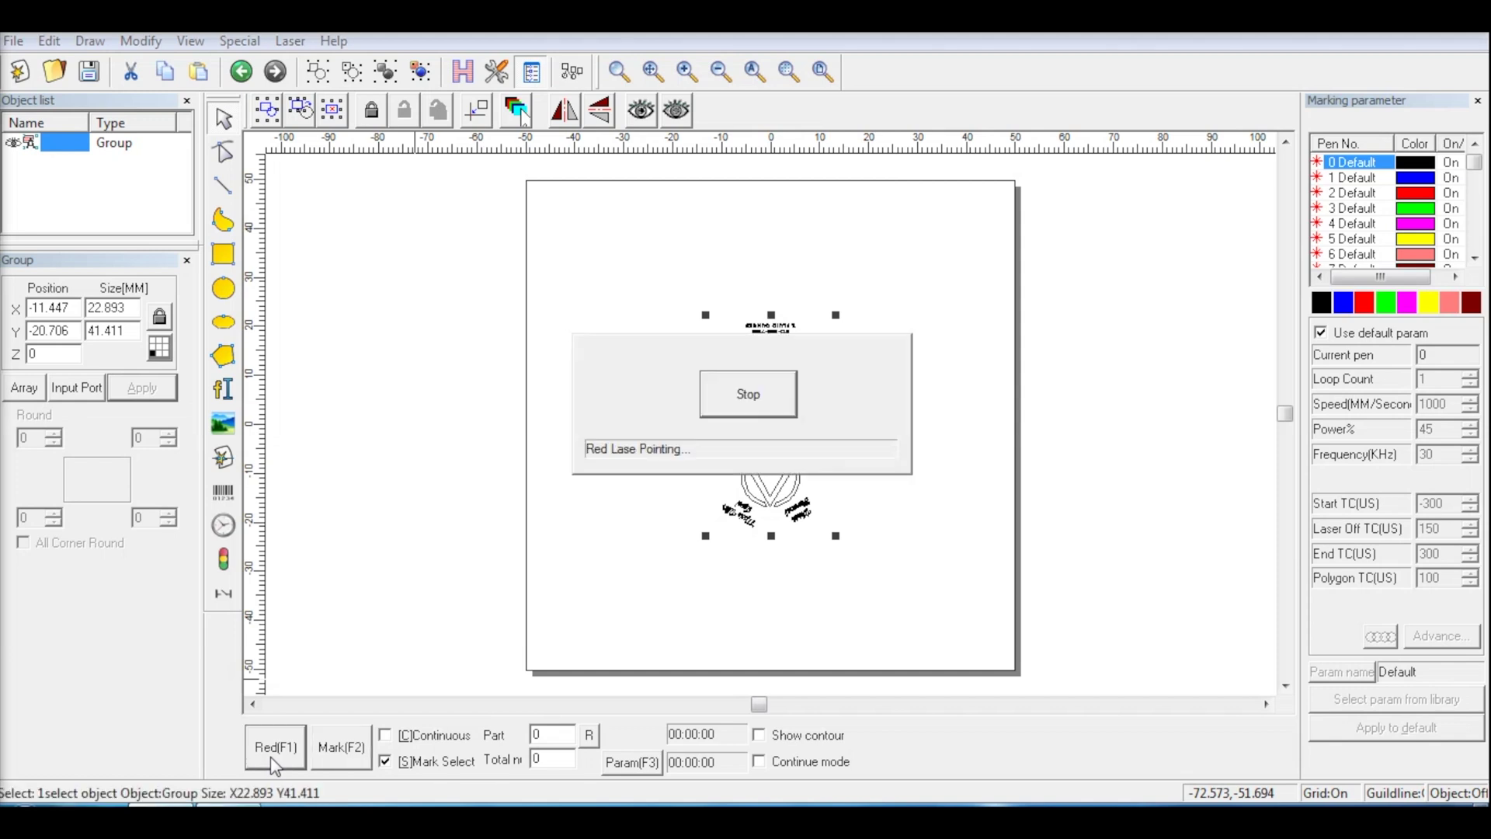
key(Escape)
key(ctrl+h)
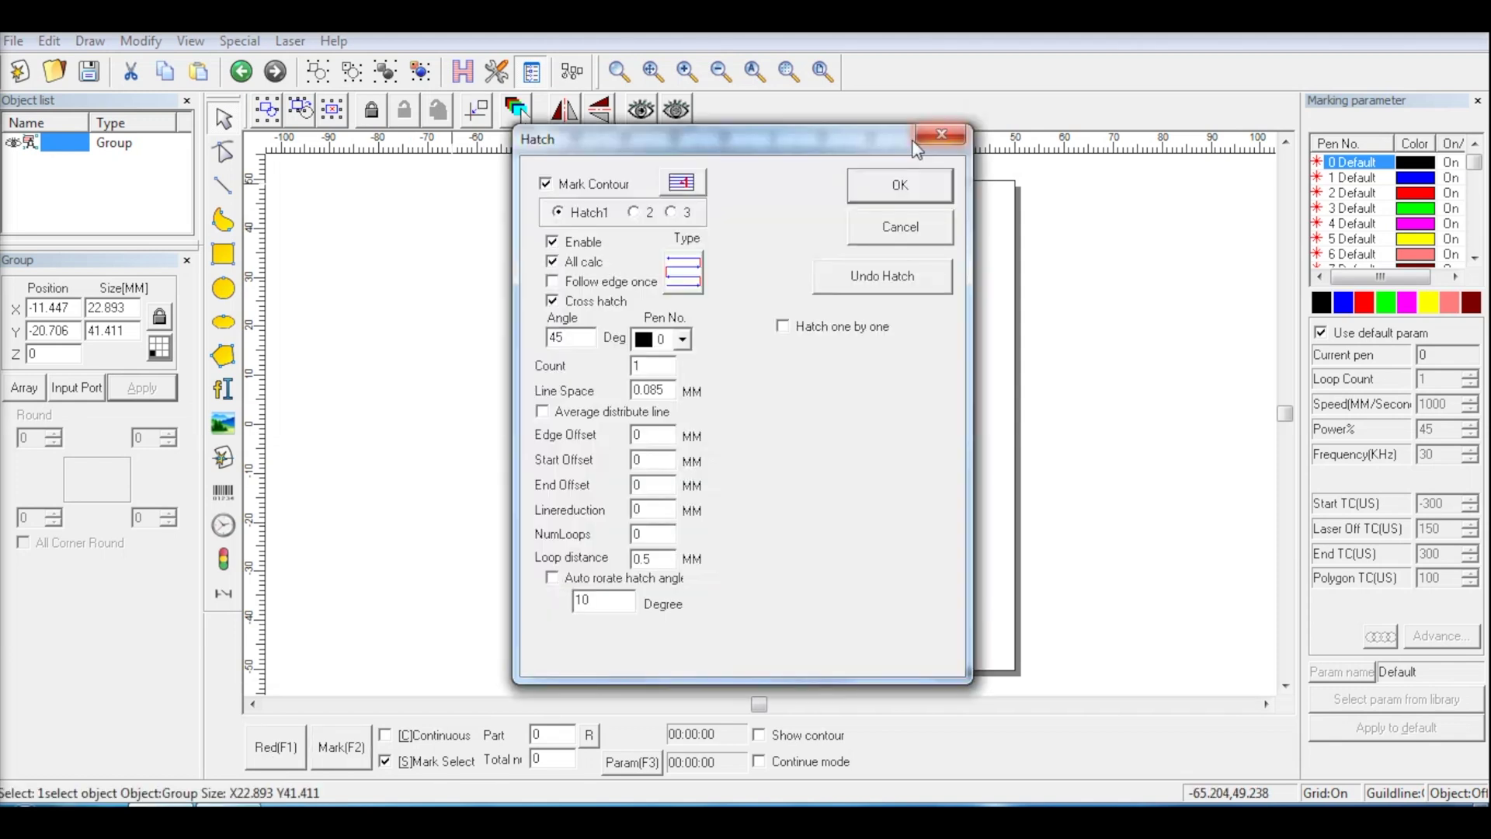
click(899, 185)
click(368, 757)
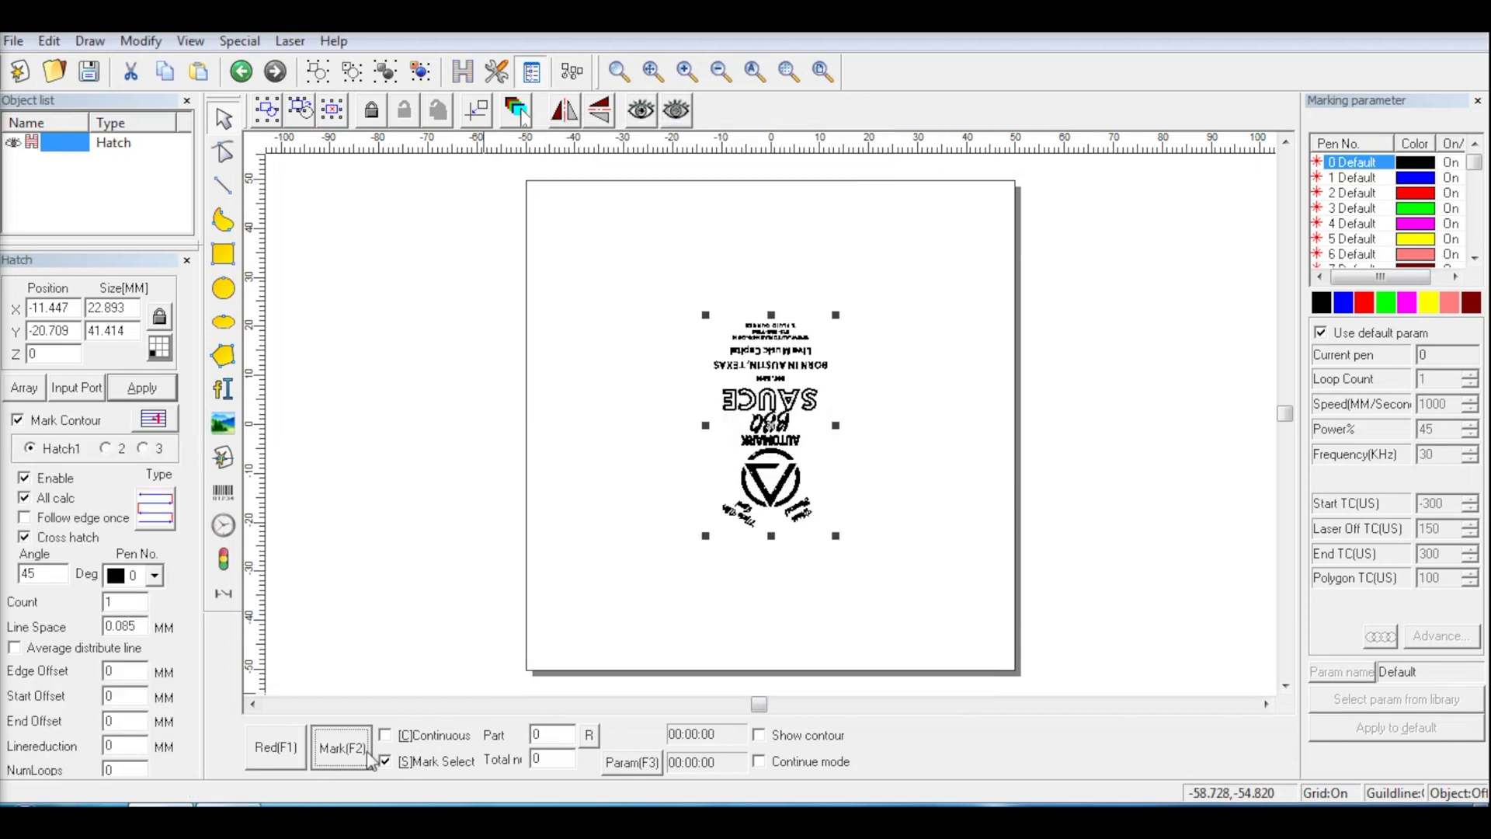